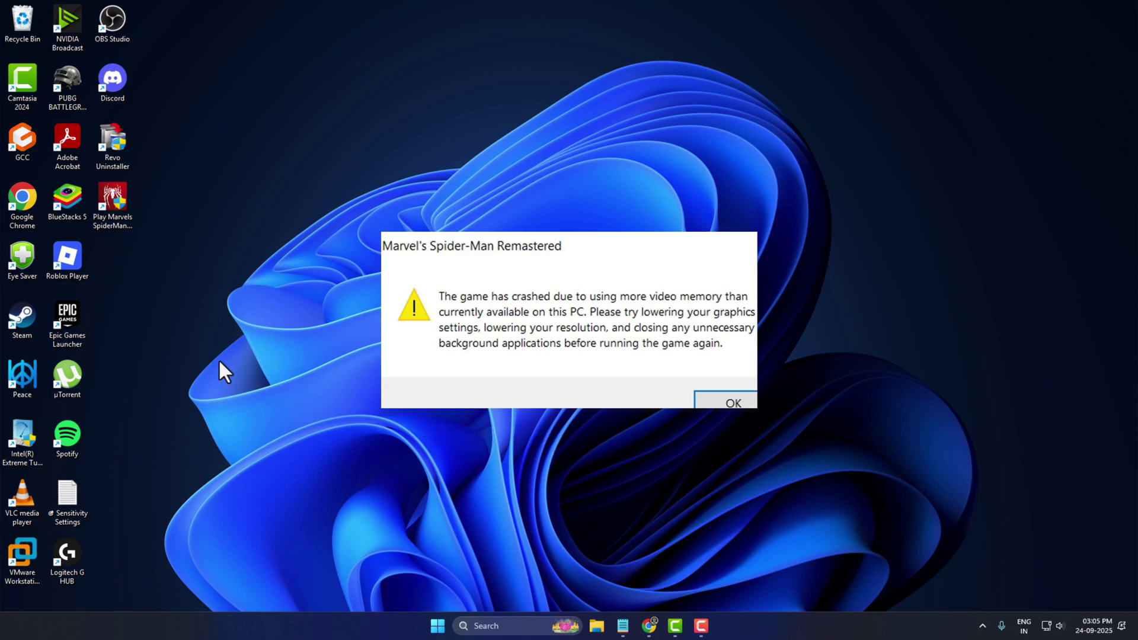
Dismiss the Spider-Man crash message and search Windows for 'core isolation'.
{"action": "left_click", "coordinate": [120, 207]}
{"action": "key", "text": "Return"}
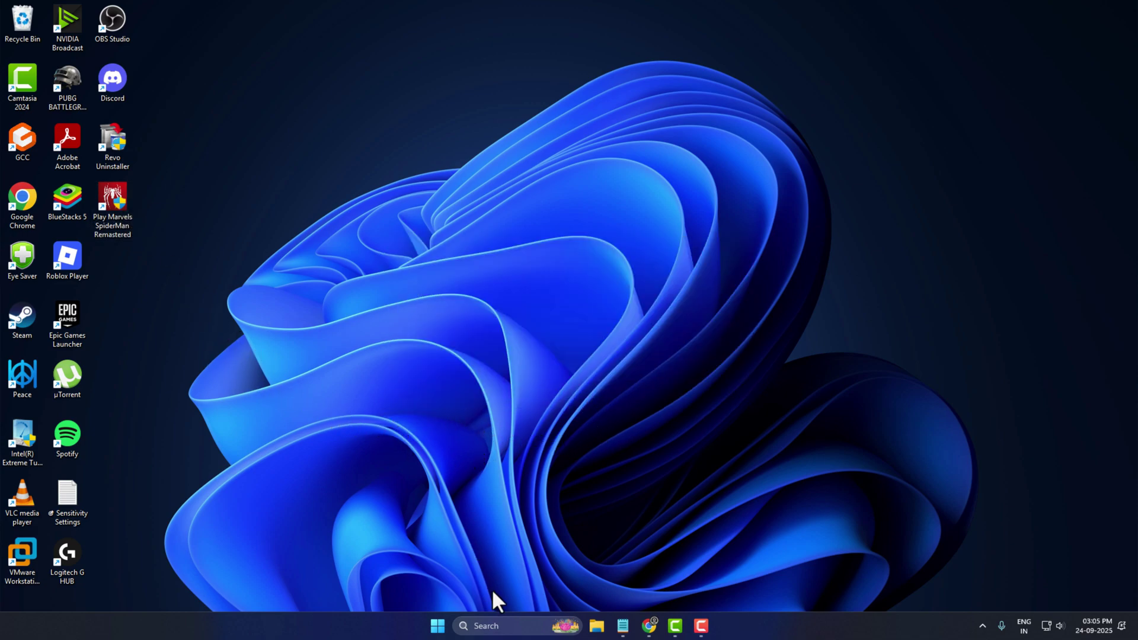
{"action": "left_click", "coordinate": [509, 625]}
{"action": "type", "text": "core isolation"}
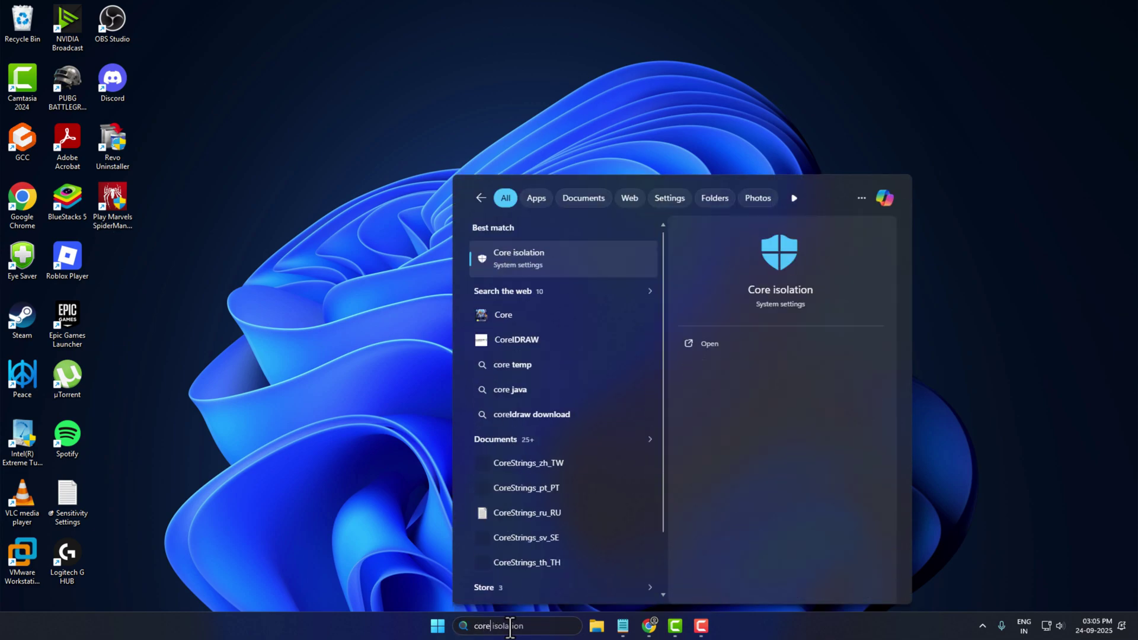
Open Core isolation, switch Memory integrity off, and close Windows Security.
{"action": "left_click", "coordinate": [551, 267]}
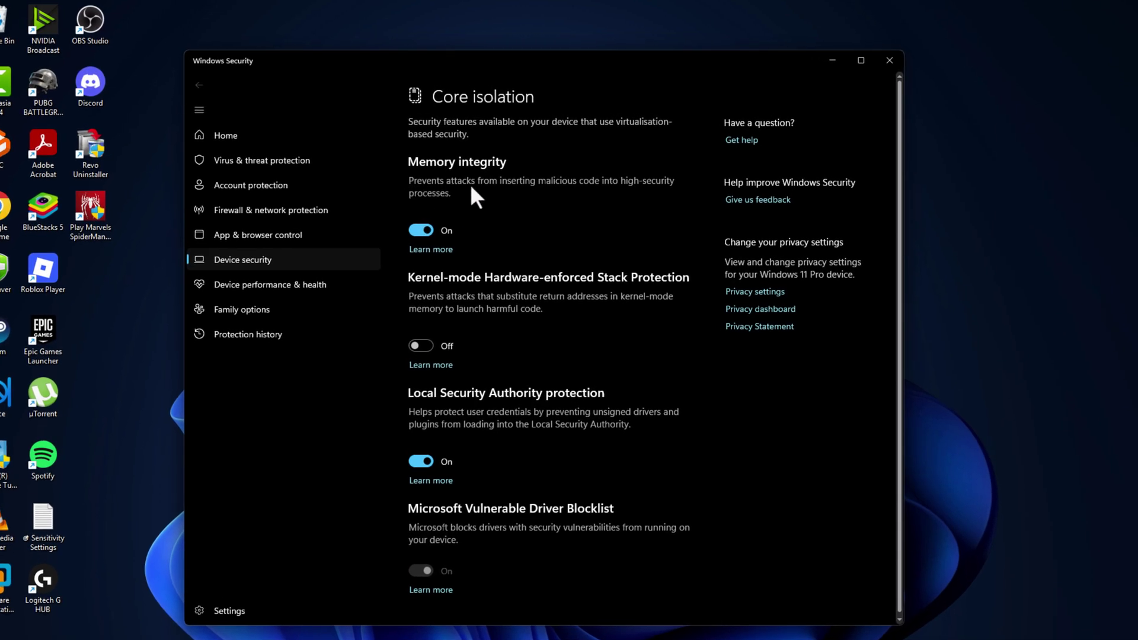
{"action": "left_click", "coordinate": [418, 231]}
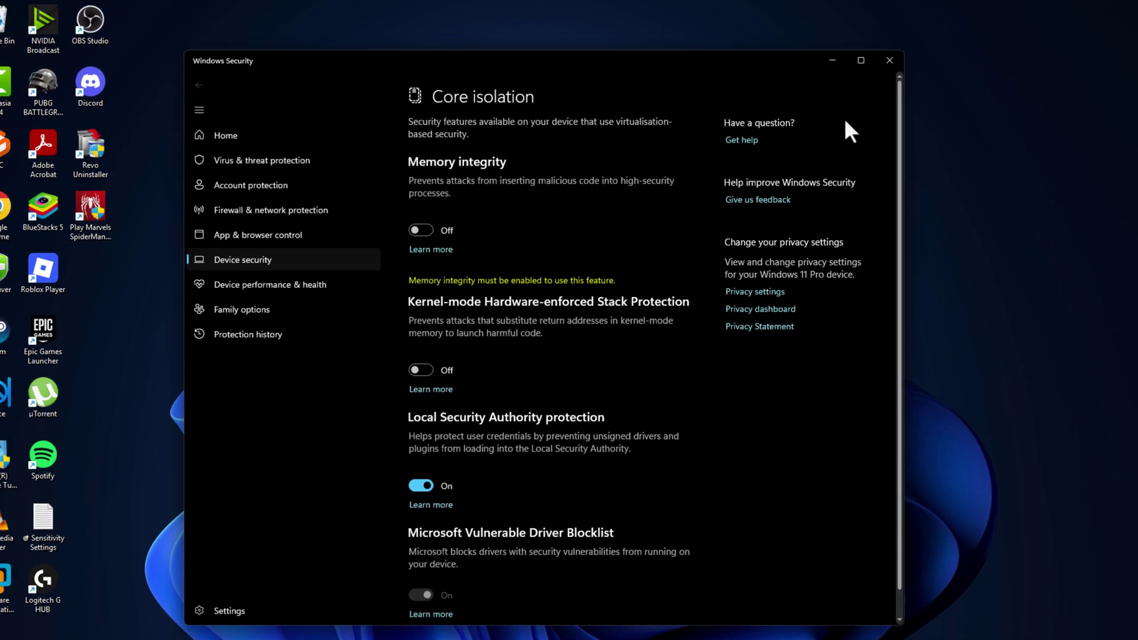
{"action": "left_click", "coordinate": [889, 60]}
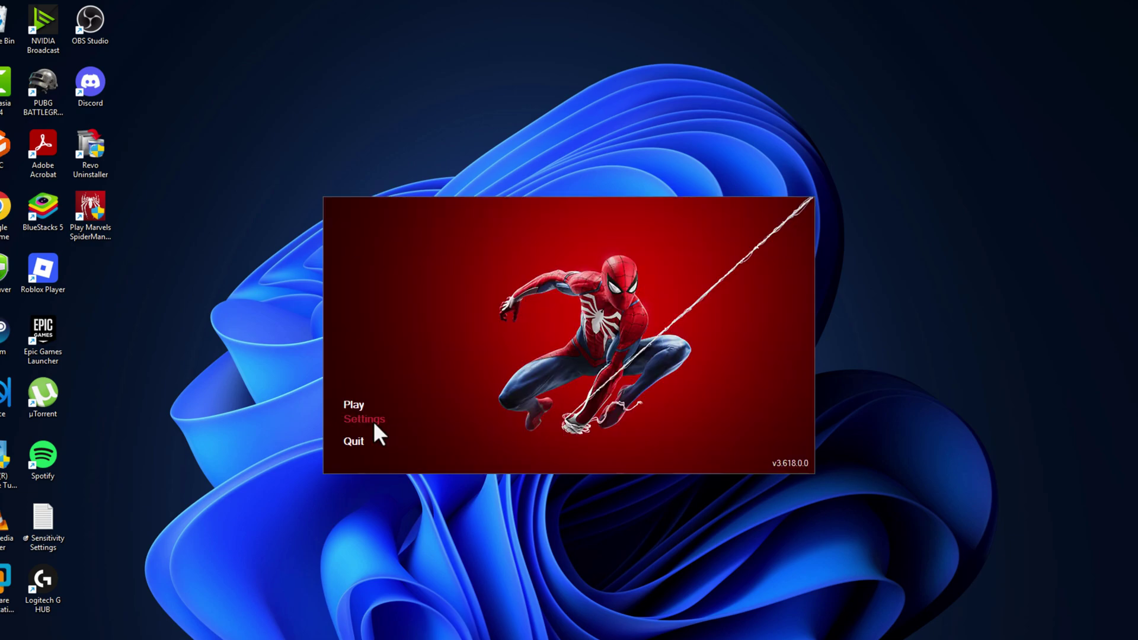
Open the launcher's Setup and confirm the Windows display resolution stays 1920 × 1080.
{"action": "left_click", "coordinate": [364, 419]}
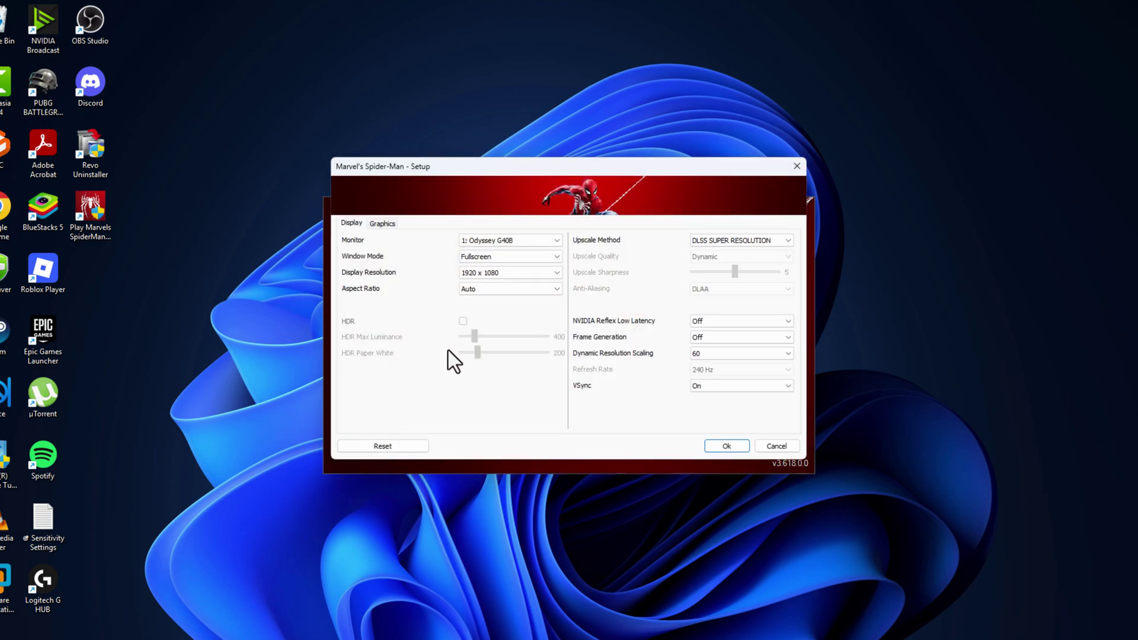
{"action": "right_click", "coordinate": [155, 299]}
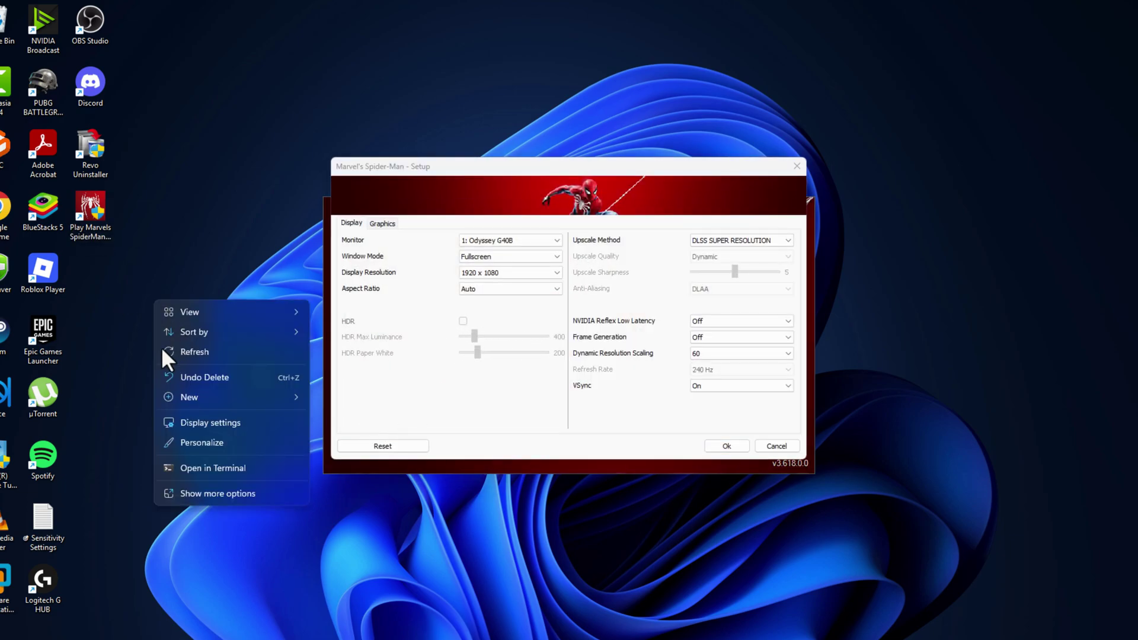
{"action": "left_click", "coordinate": [201, 422]}
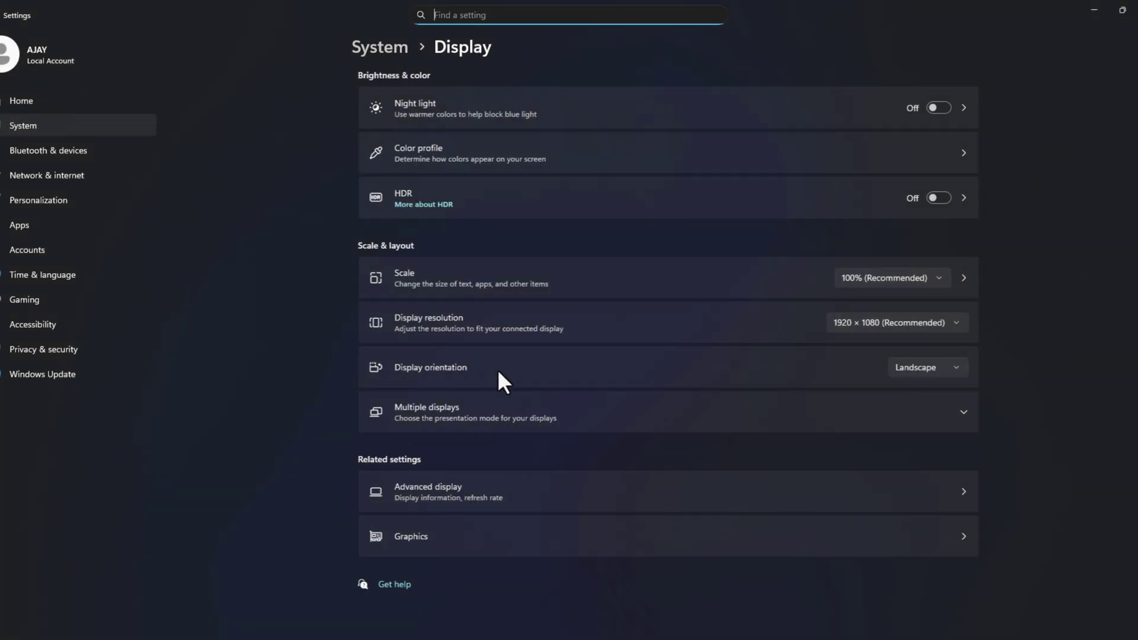
{"action": "left_click", "coordinate": [845, 323]}
{"action": "left_click", "coordinate": [855, 187]}
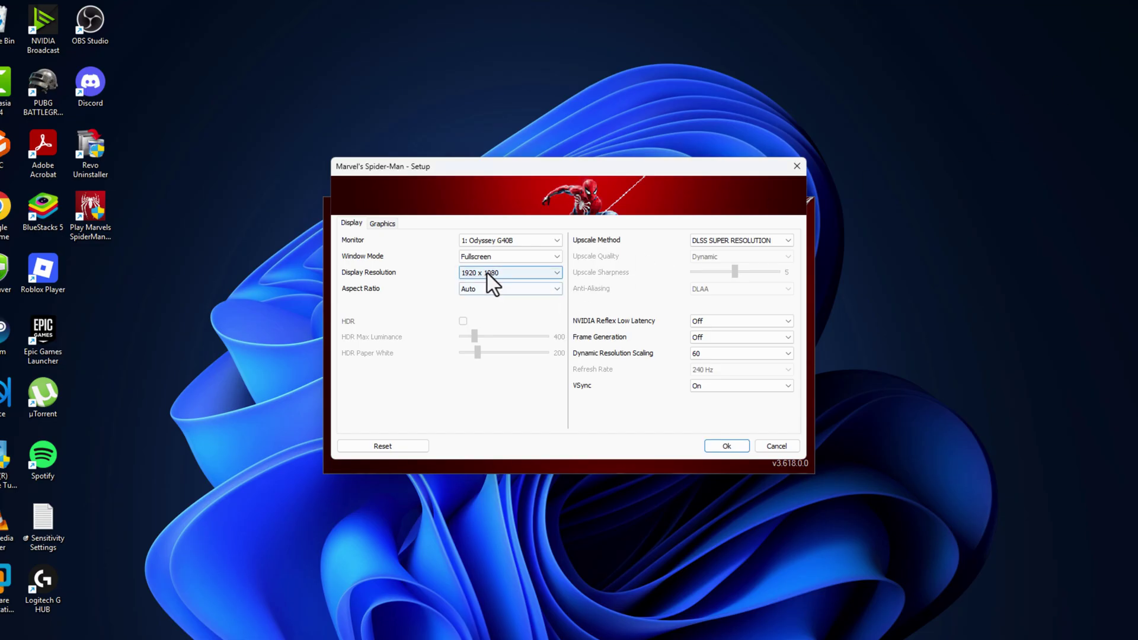
Keep the game resolution at 1920 x 1080 and set Upscale Method to Off.
{"action": "left_click", "coordinate": [486, 273]}
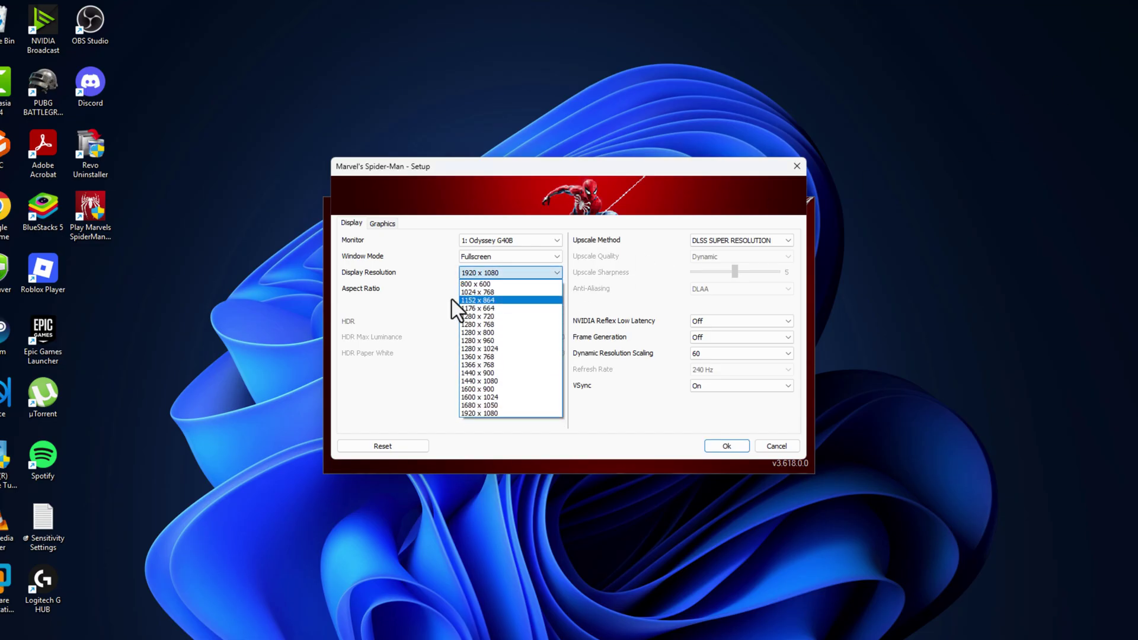
{"action": "left_click", "coordinate": [500, 416]}
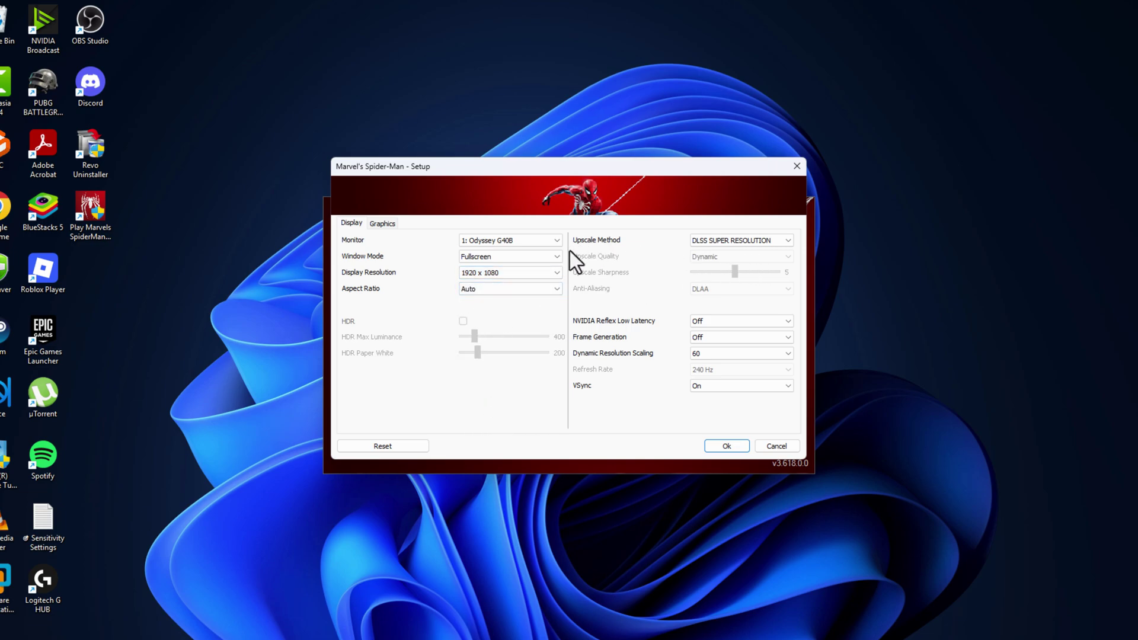
{"action": "left_click", "coordinate": [703, 241]}
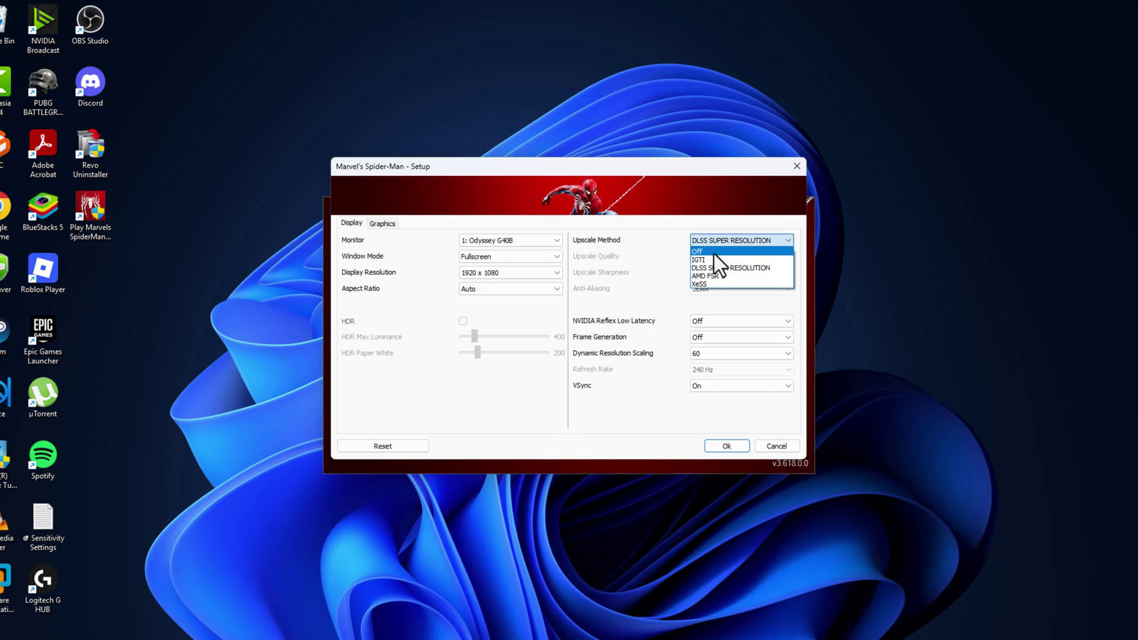
{"action": "left_click", "coordinate": [714, 253]}
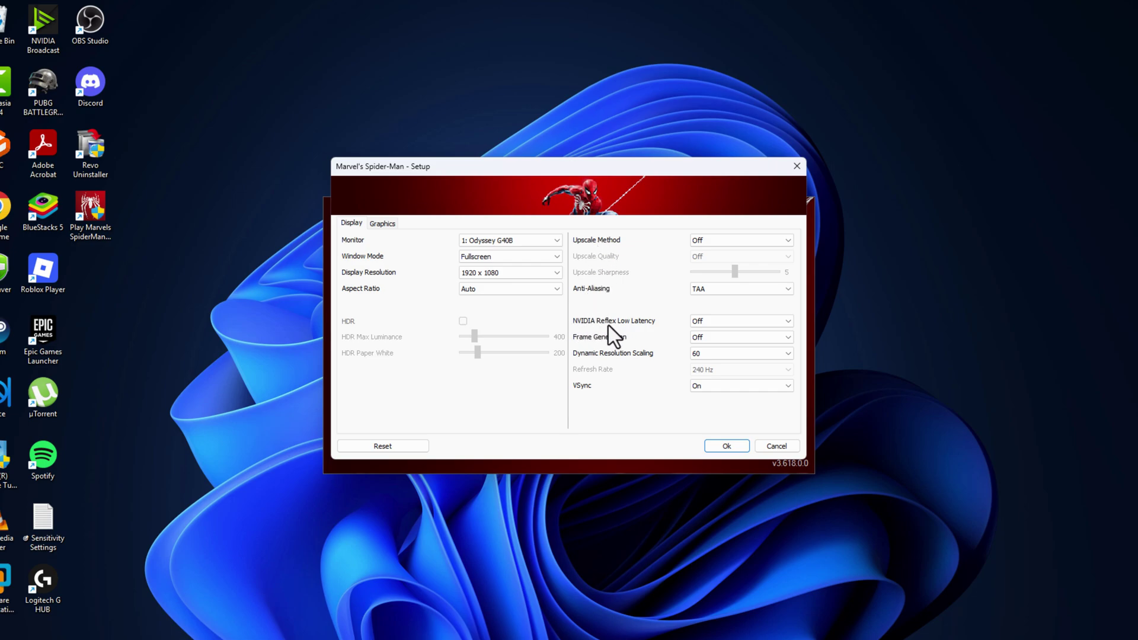
Confirm NVIDIA Reflex and Frame Generation both remain Off.
{"action": "left_click", "coordinate": [707, 325]}
{"action": "left_click", "coordinate": [694, 331]}
{"action": "left_click", "coordinate": [710, 337]}
{"action": "left_click", "coordinate": [714, 346]}
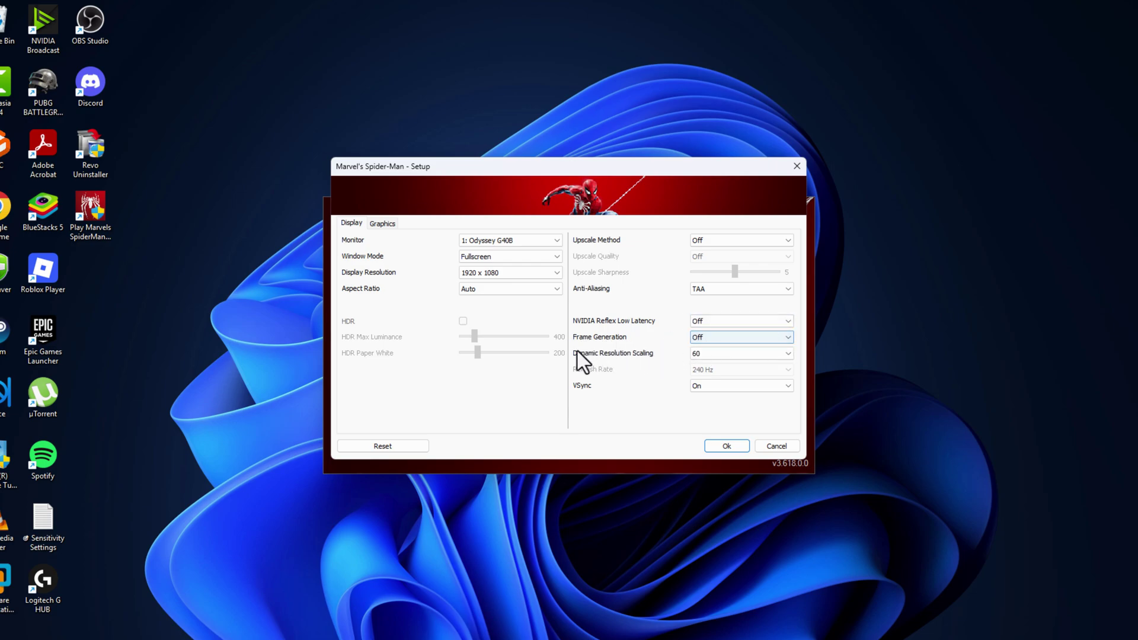
Choose the Very Low graphics preset, untick ray-traced reflections, and save with Ok.
{"action": "left_click", "coordinate": [379, 224]}
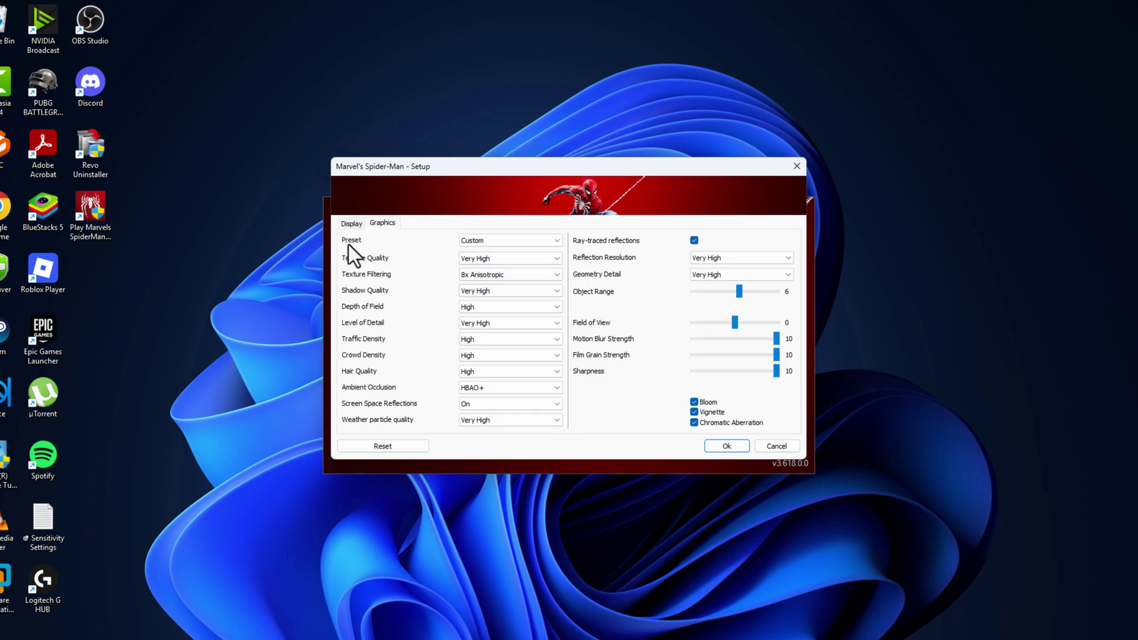
{"action": "left_click", "coordinate": [477, 241]}
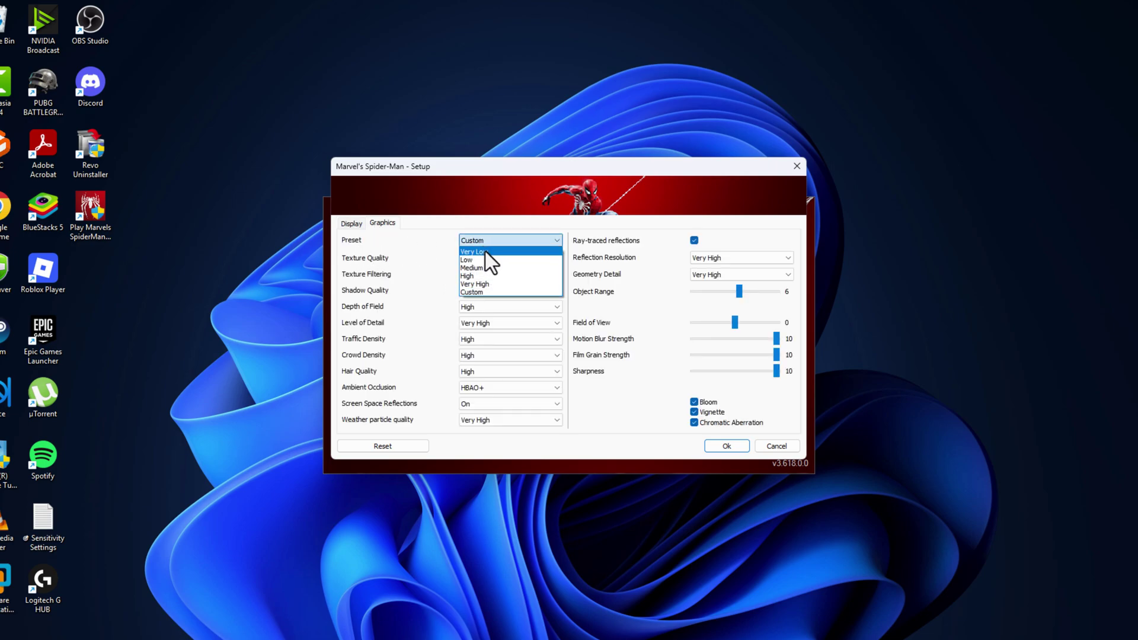
{"action": "left_click", "coordinate": [485, 252]}
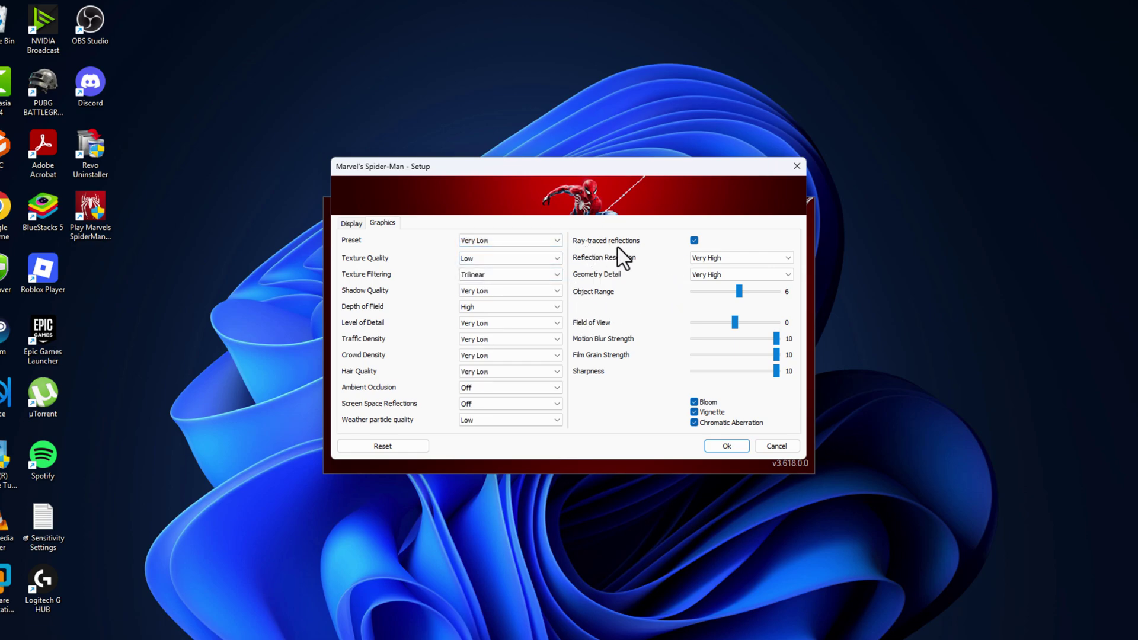
{"action": "left_click", "coordinate": [695, 240]}
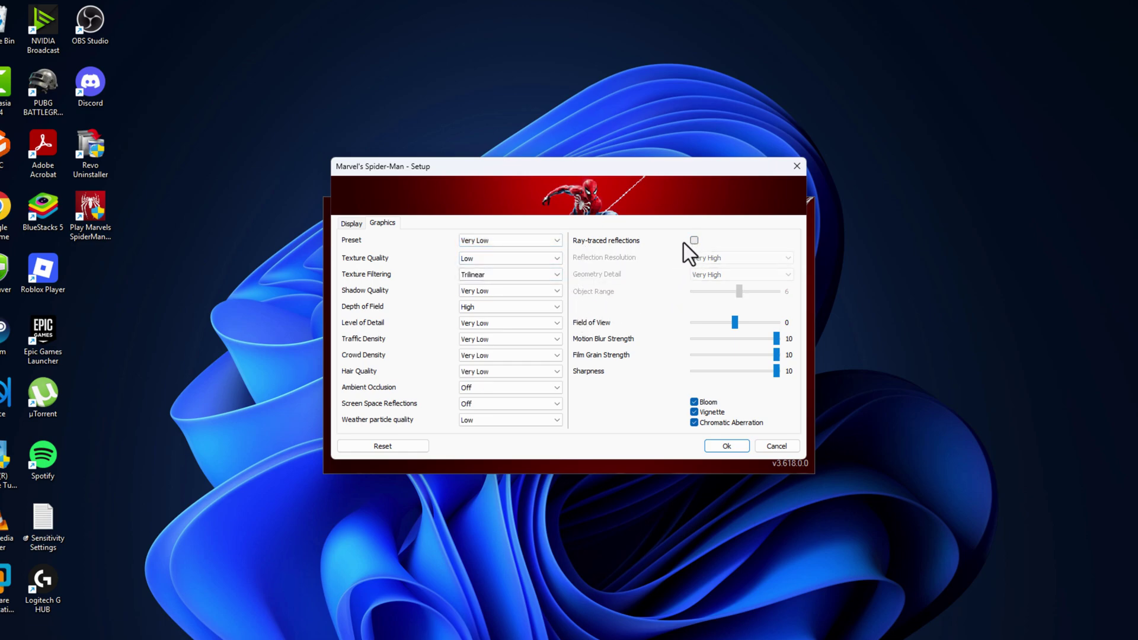
{"action": "left_click", "coordinate": [713, 446]}
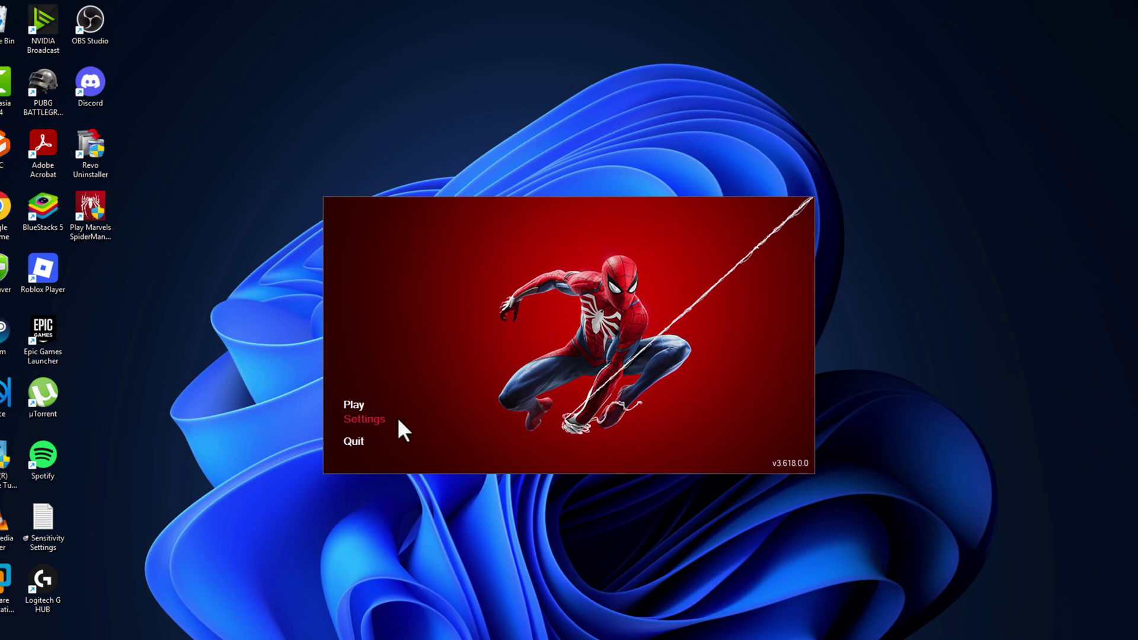
Quit the launcher and open Windows Graphics settings via a 'graphi' search.
{"action": "left_click", "coordinate": [356, 445]}
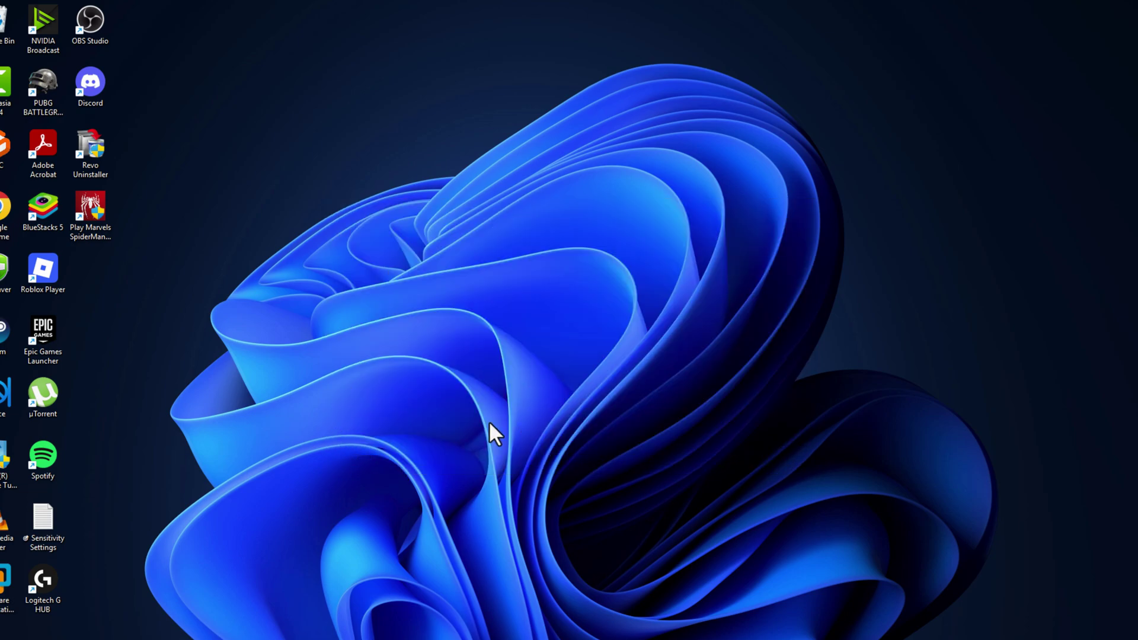
{"action": "key", "text": "super+s"}
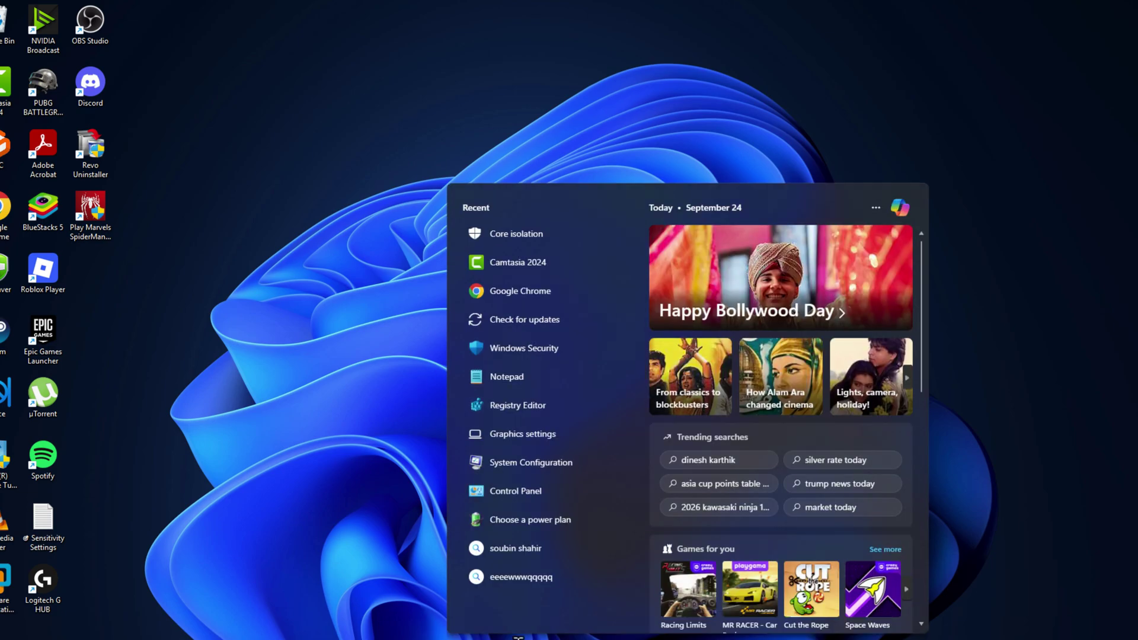
{"action": "type", "text": "graphi"}
{"action": "left_click", "coordinate": [540, 284]}
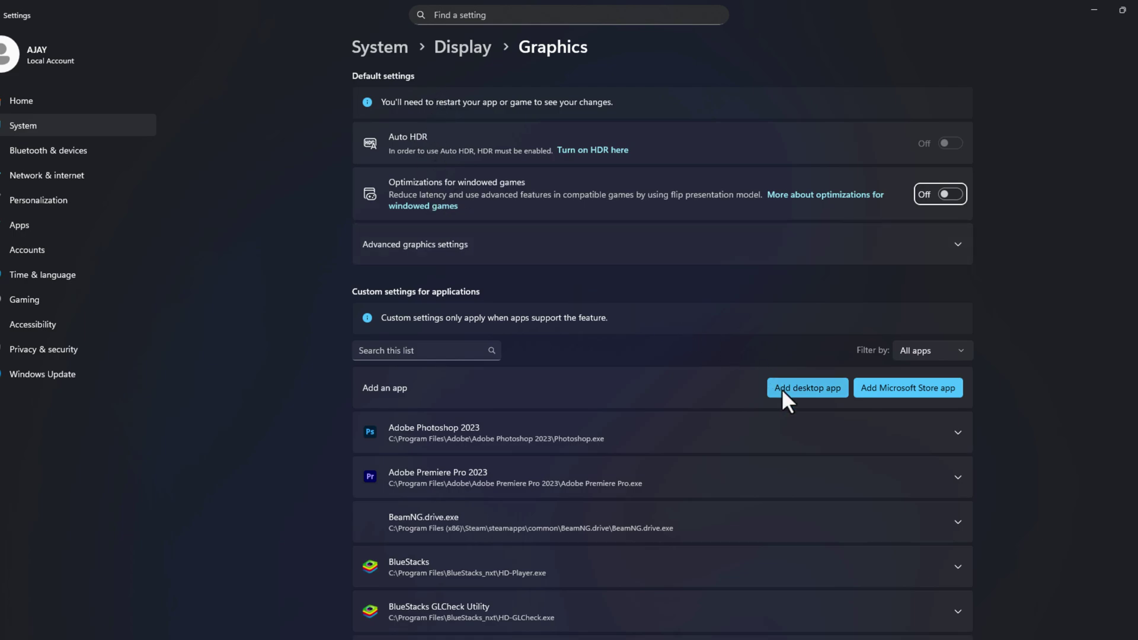
Add C:\Marvels SpiderMan Remastered\Spider-Man.exe to the graphics app list.
{"action": "left_click", "coordinate": [800, 390]}
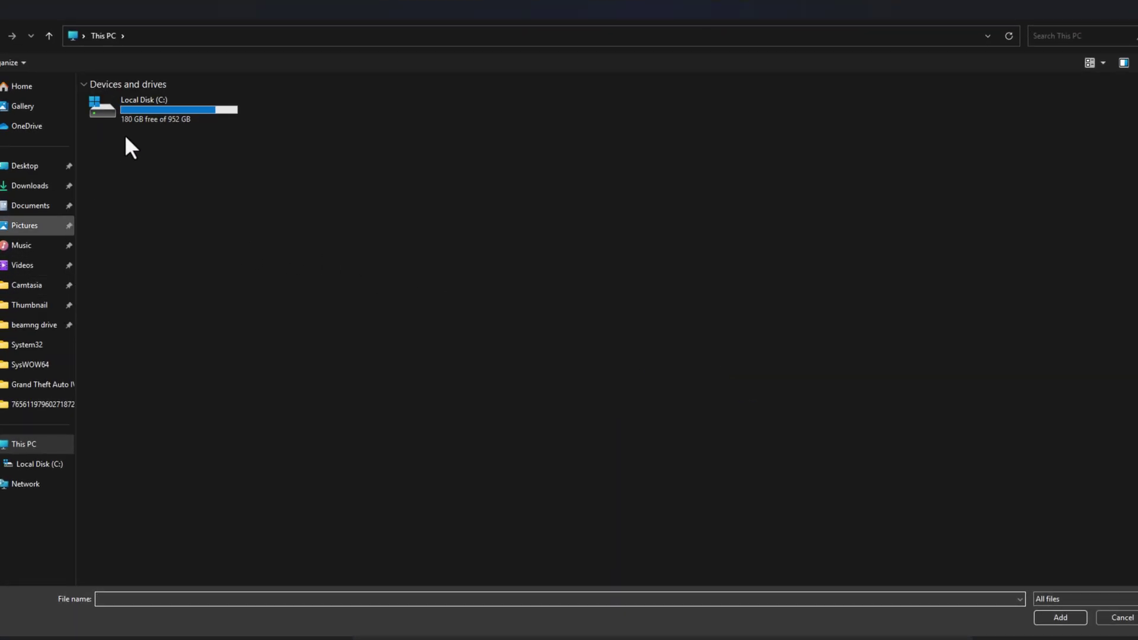
{"action": "double_click", "coordinate": [137, 118]}
{"action": "double_click", "coordinate": [136, 172]}
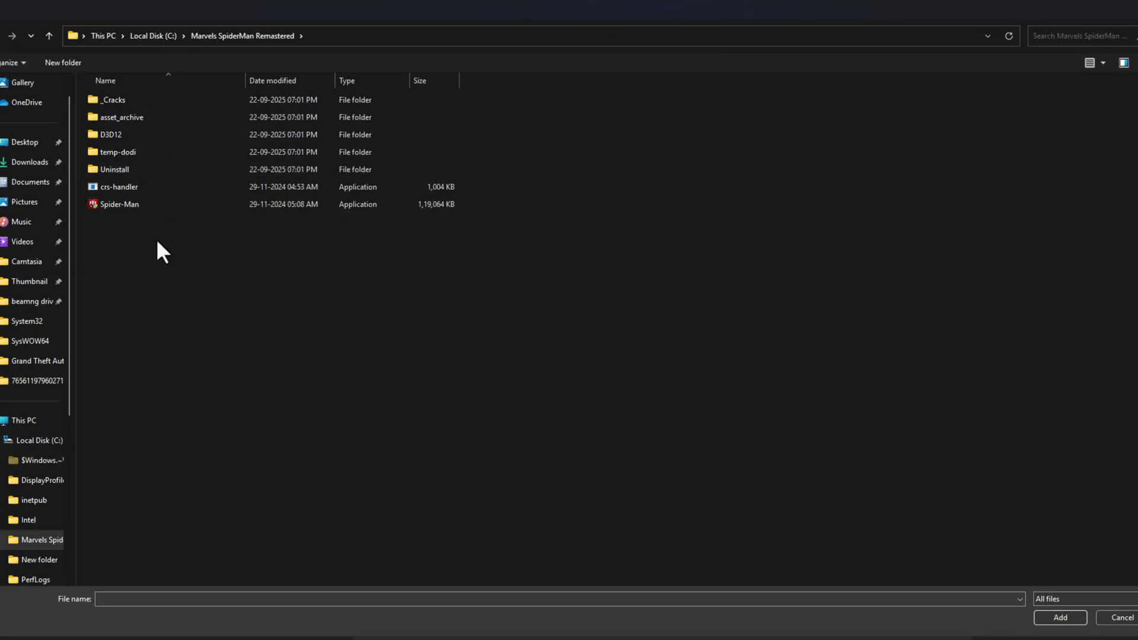
{"action": "left_click", "coordinate": [100, 207]}
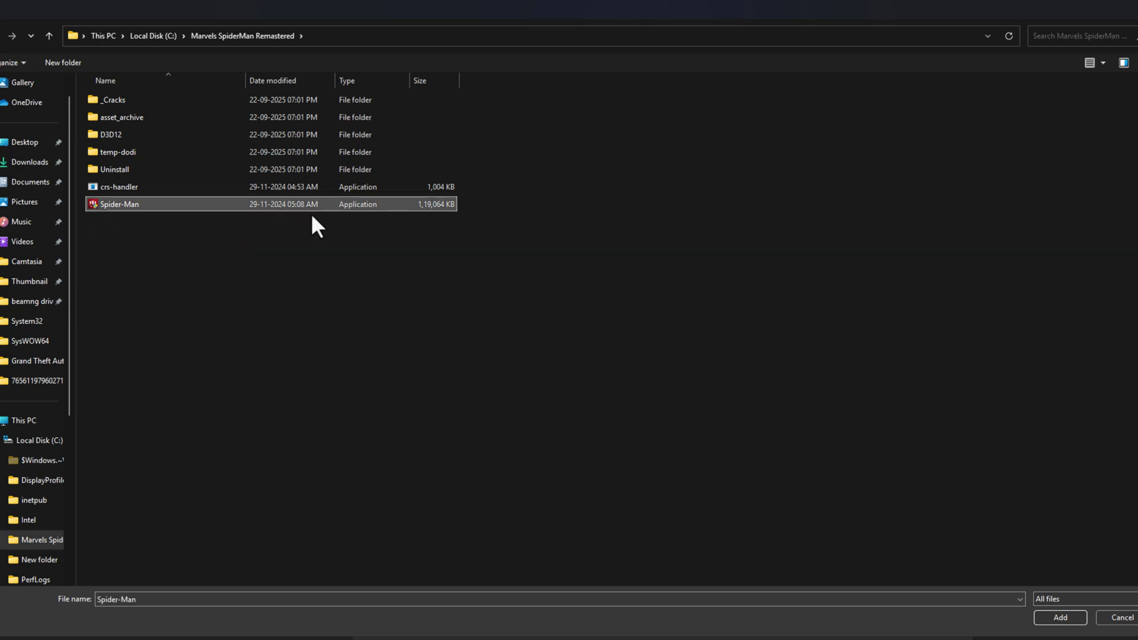
{"action": "left_click", "coordinate": [1060, 618]}
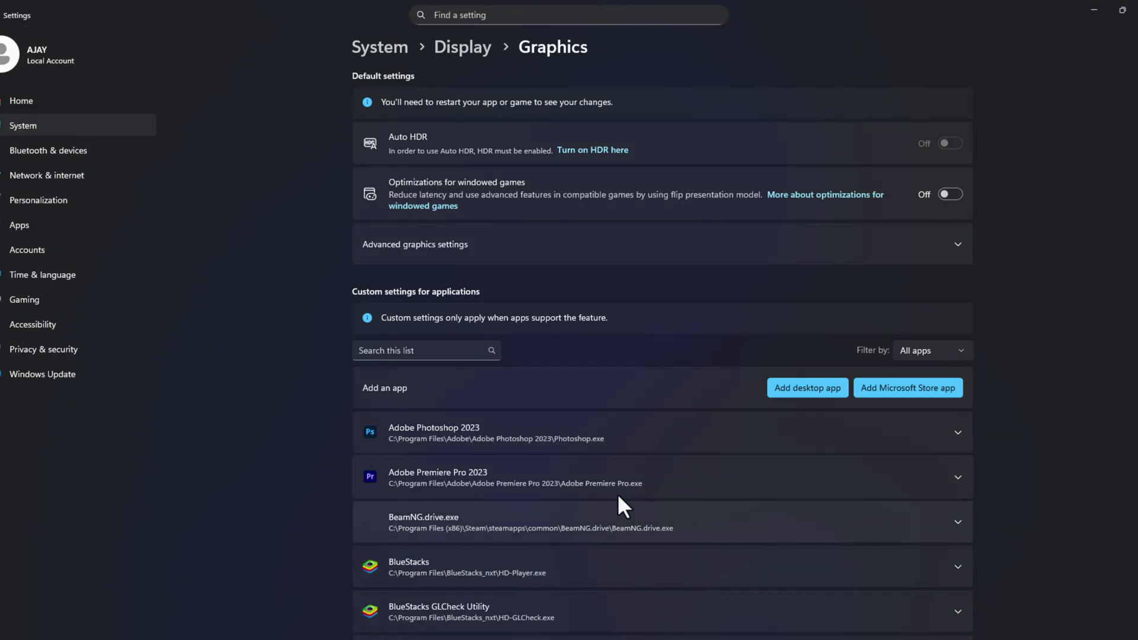
Set Spider-Man's GPU preference to High Performance (NVIDIA GeForce RTX 5080).
{"action": "scroll", "coordinate": [681, 325], "scroll_direction": "down", "scroll_amount": 10}
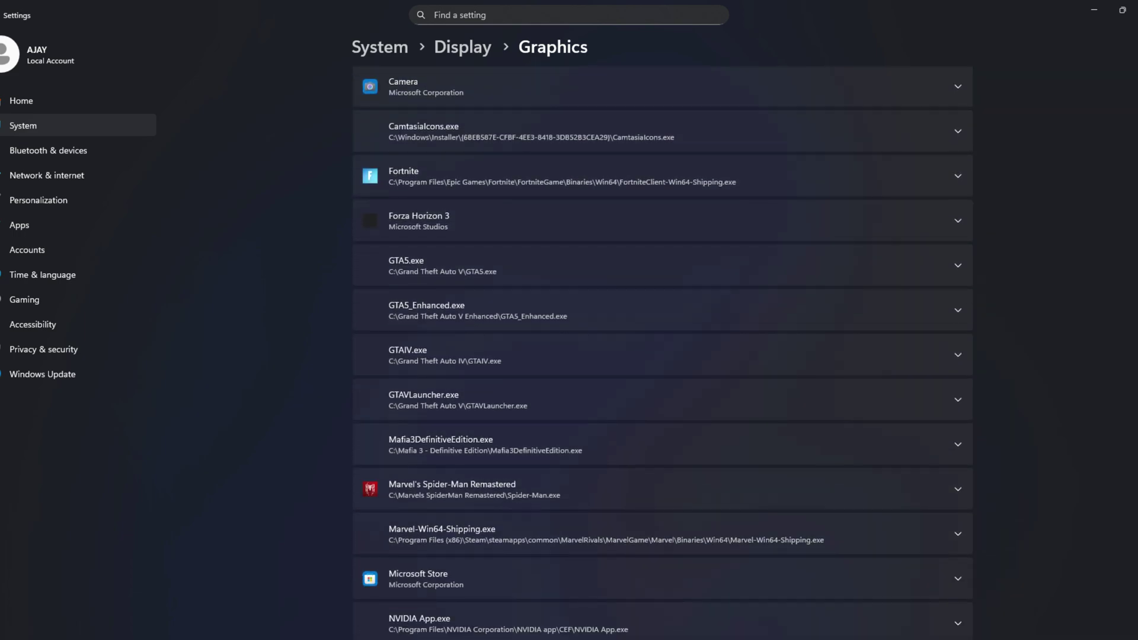
{"action": "left_click", "coordinate": [435, 323]}
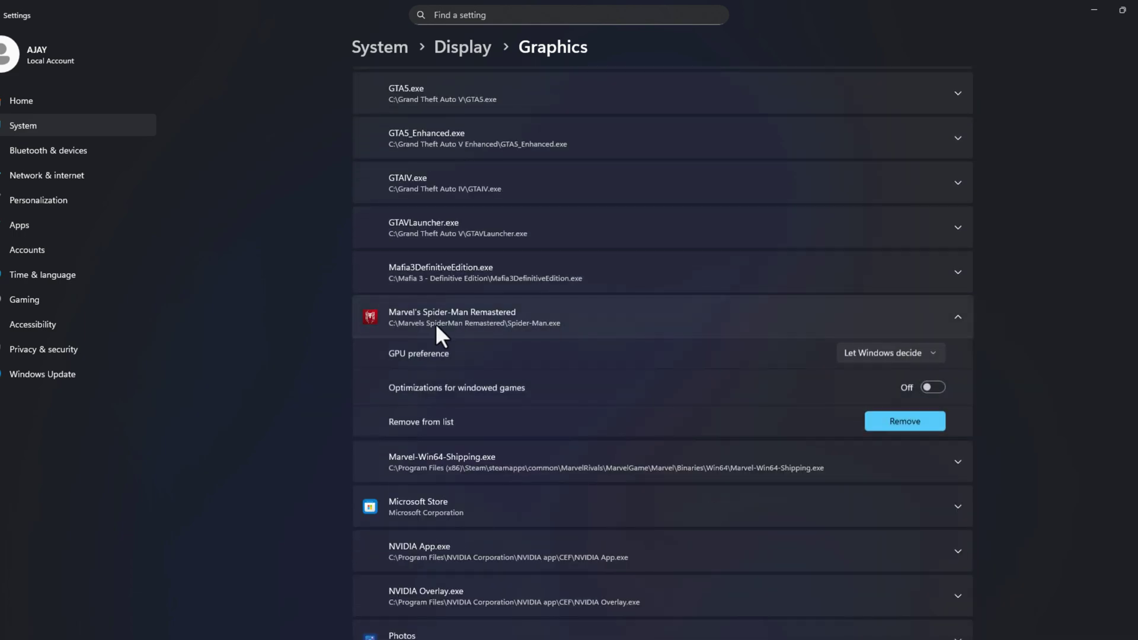
{"action": "left_click", "coordinate": [878, 356]}
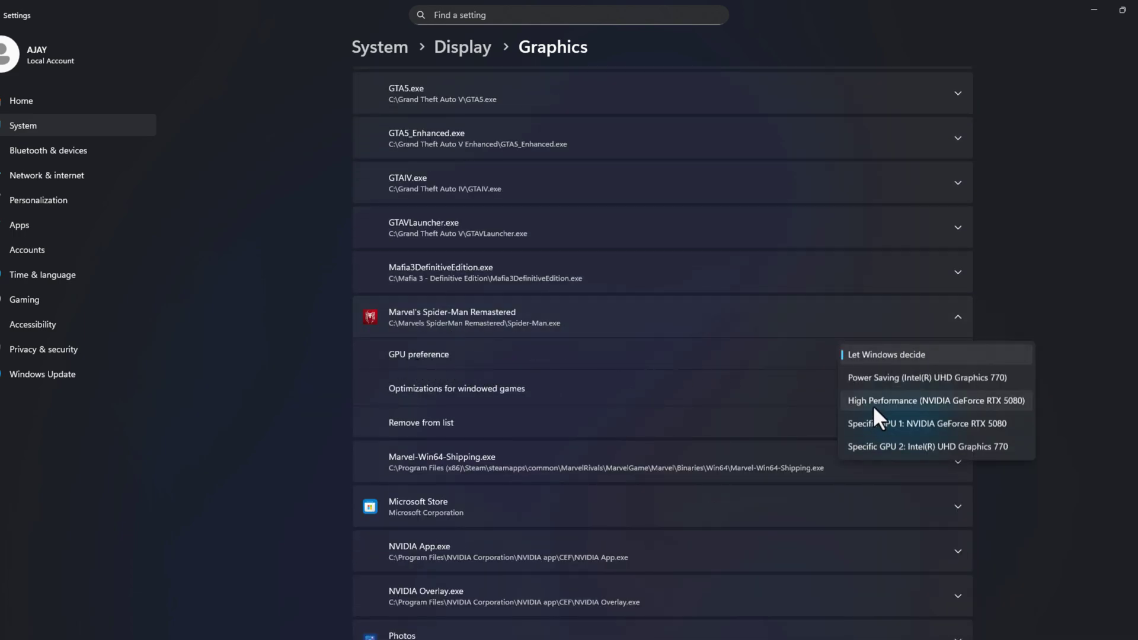
{"action": "left_click", "coordinate": [949, 403]}
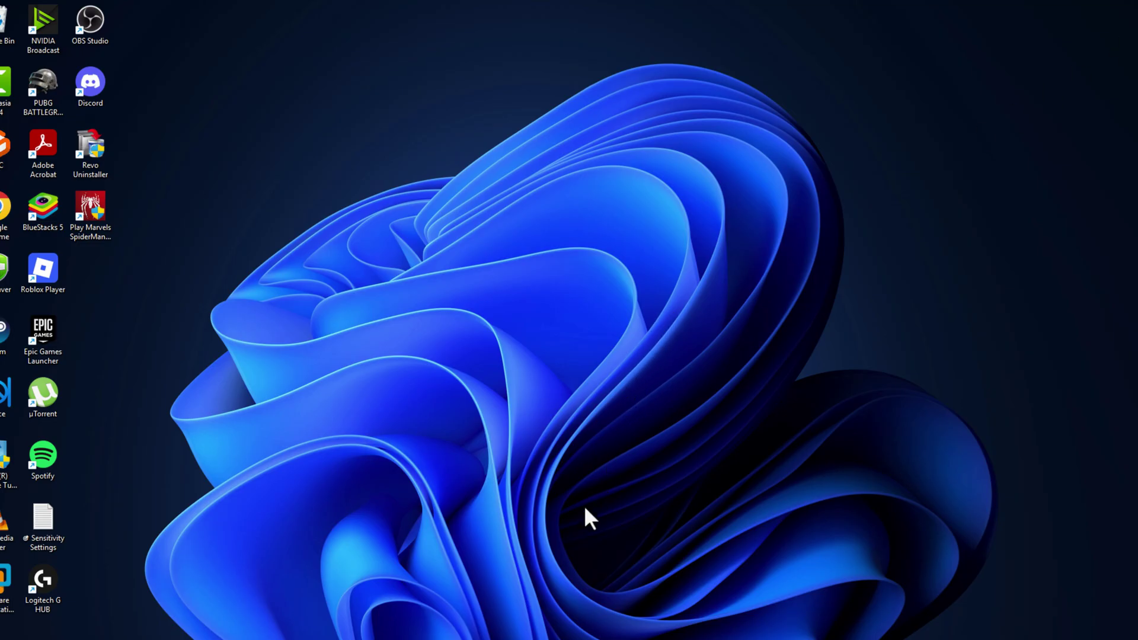
Open System Properties by running sysdm.cpl from the Run dialog.
{"action": "key", "text": "super"}
{"action": "type", "text": "ru"}
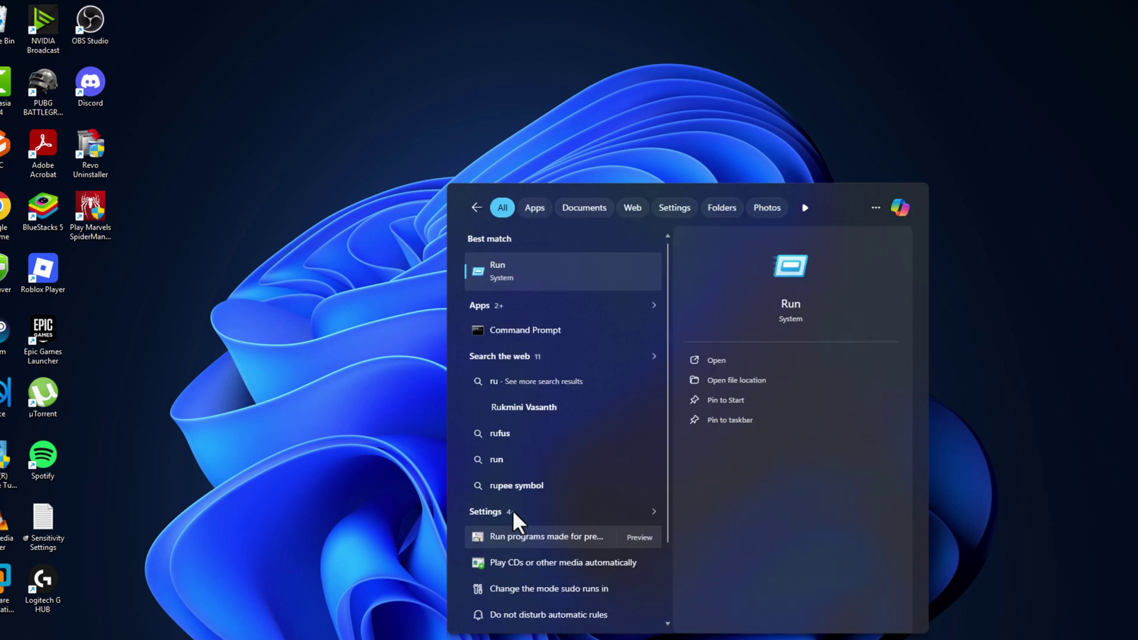
{"action": "left_click", "coordinate": [526, 278]}
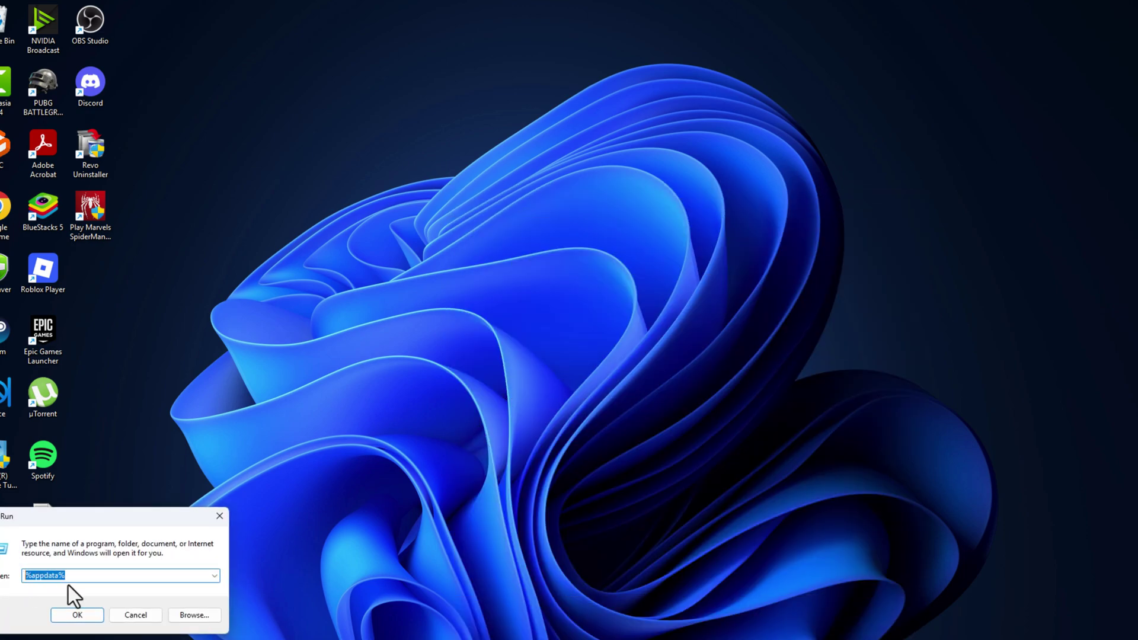
{"action": "type", "text": "sysdm.cpl"}
{"action": "left_click", "coordinate": [78, 616]}
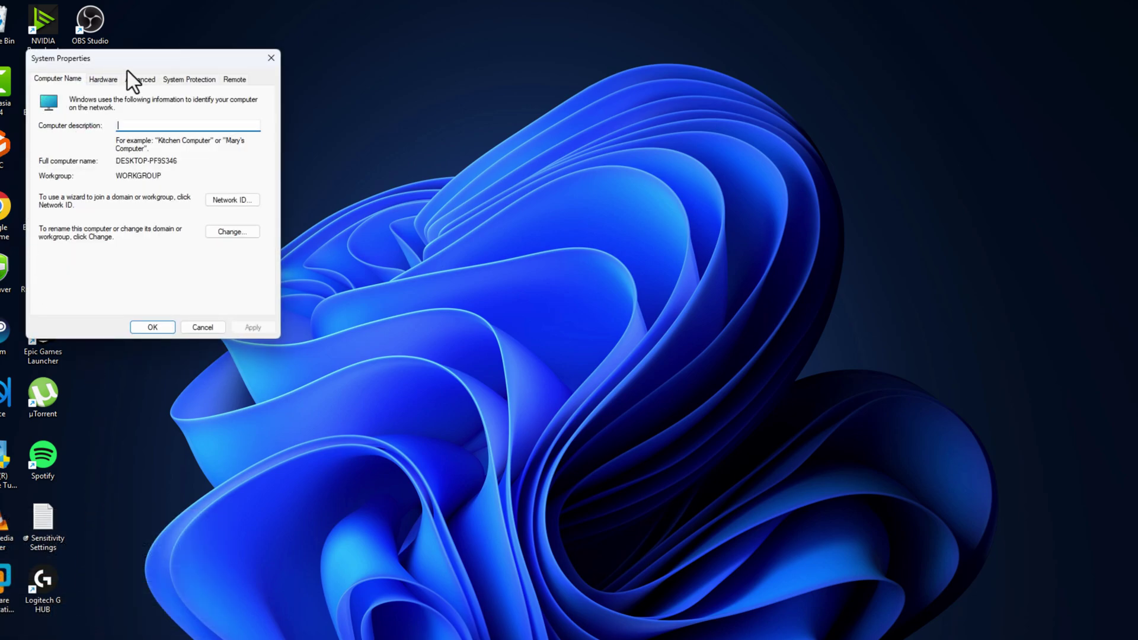
Show Performance Options' Advanced tab with its 16384 MB total paging file.
{"action": "left_click", "coordinate": [139, 79]}
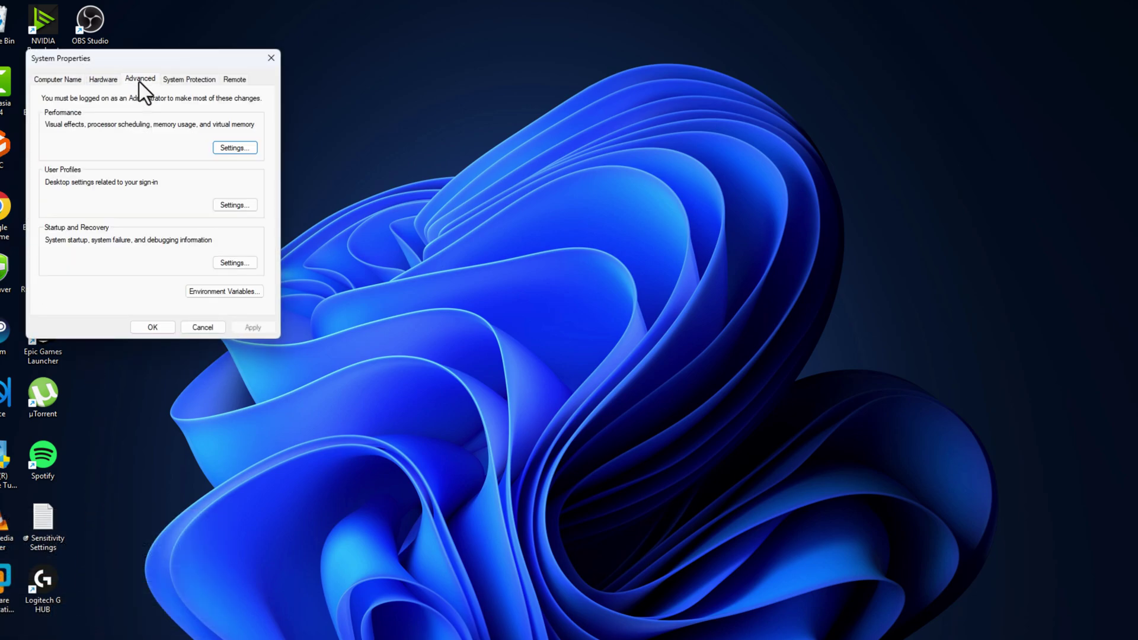
{"action": "left_click", "coordinate": [231, 148]}
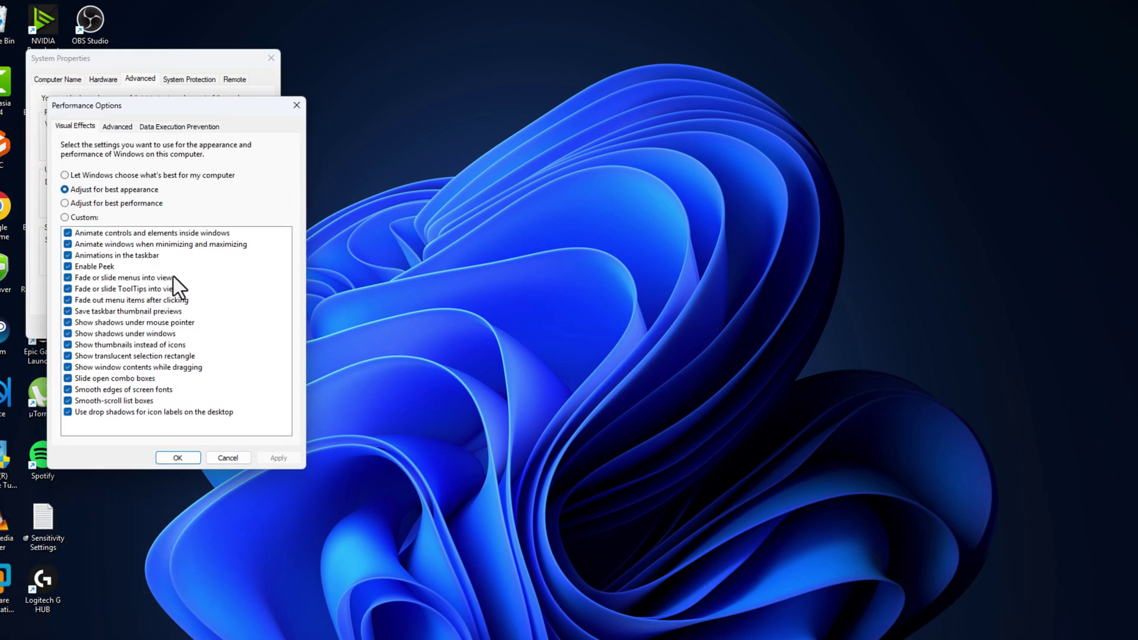
{"action": "left_click", "coordinate": [118, 127]}
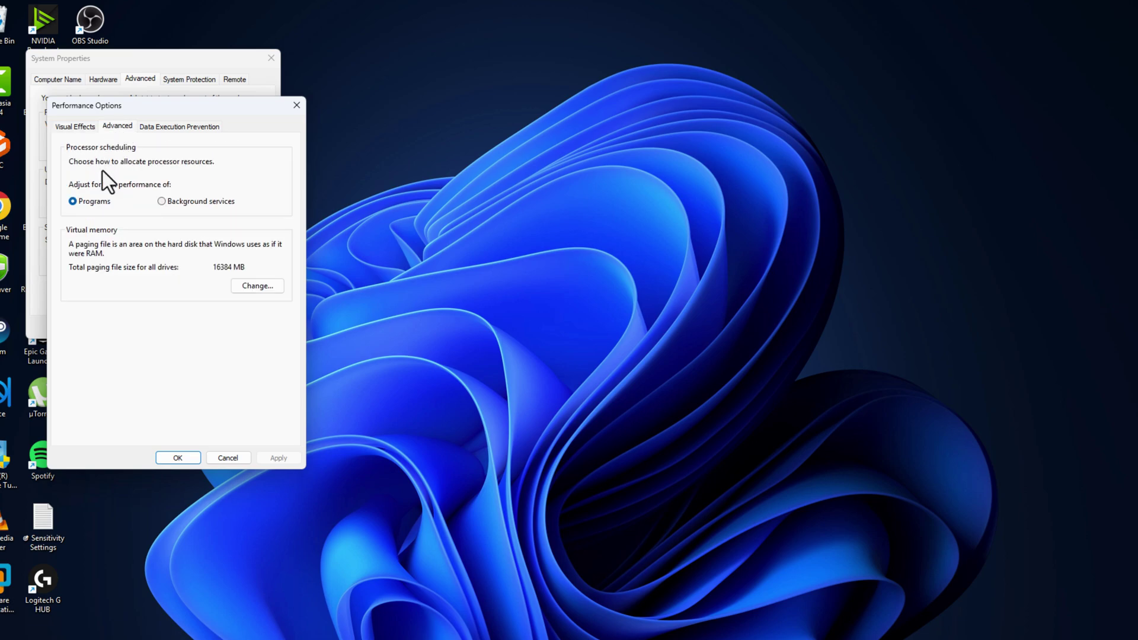
Open Virtual Memory and leave automatic paging-file management switched off.
{"action": "left_click", "coordinate": [249, 288]}
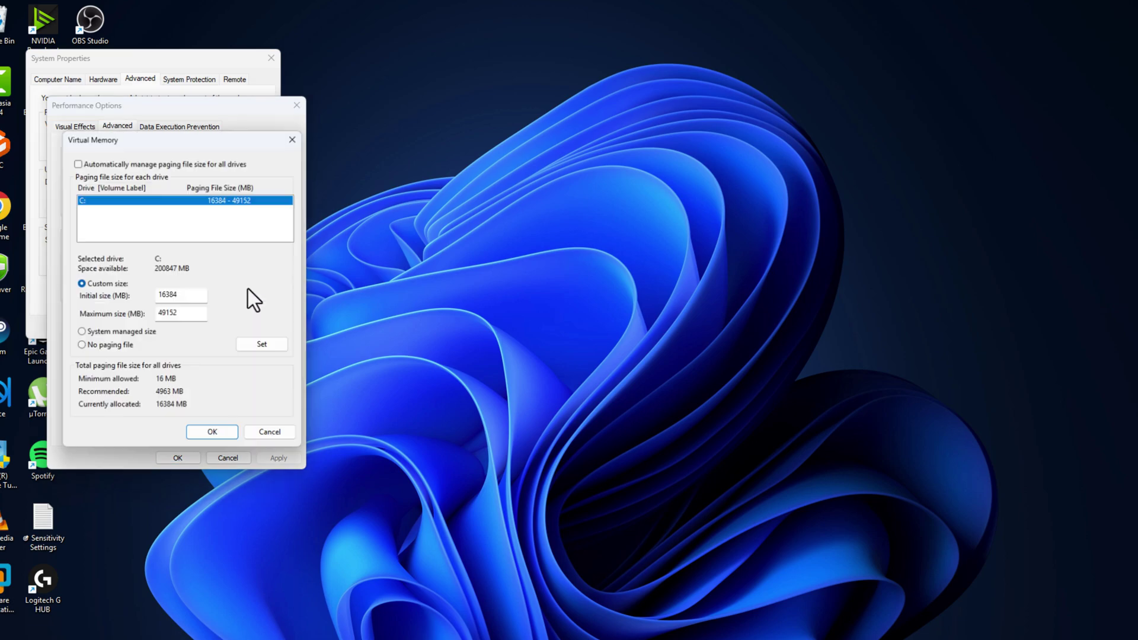
{"action": "left_click", "coordinate": [78, 161]}
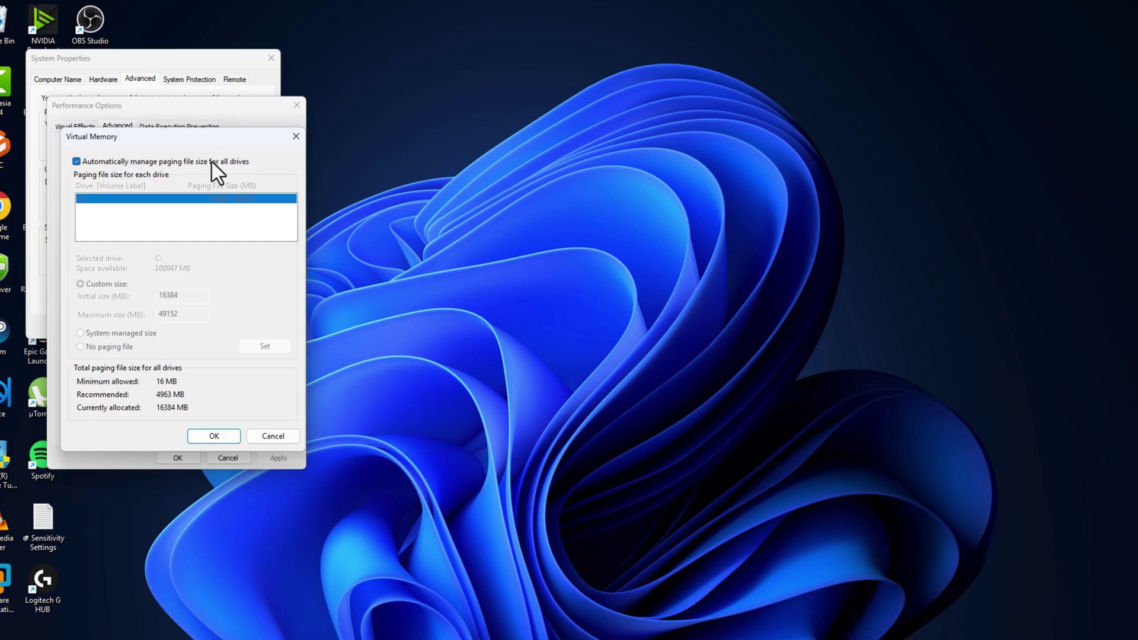
{"action": "left_click", "coordinate": [105, 161]}
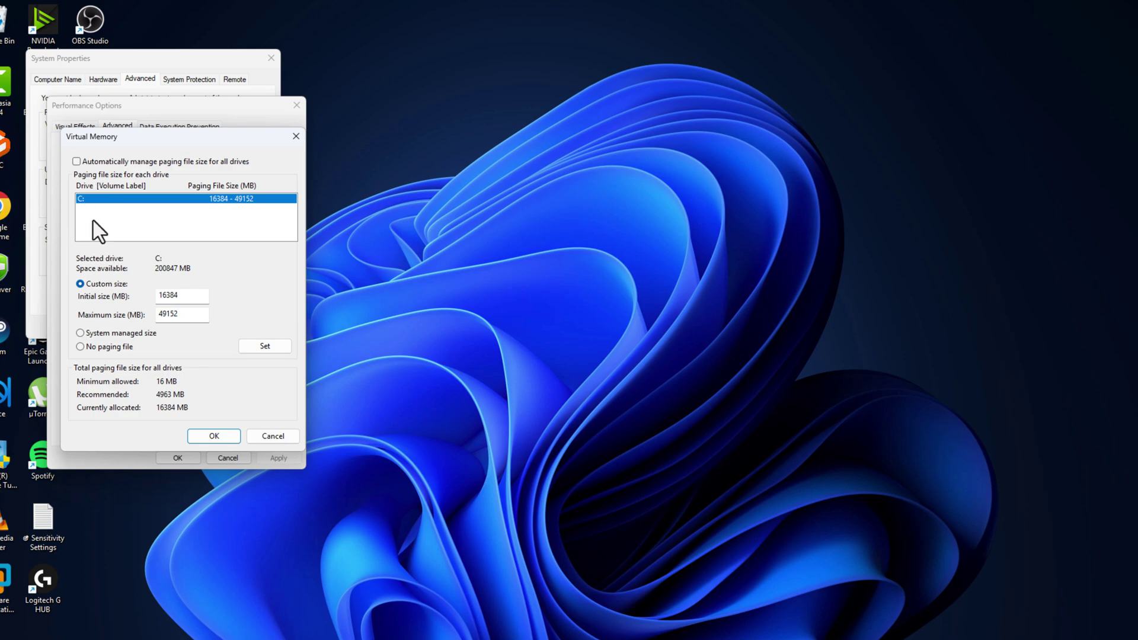
Review the RAM size table in the virtual memory notes, then minimize them.
{"action": "key", "text": "alt+Tab"}
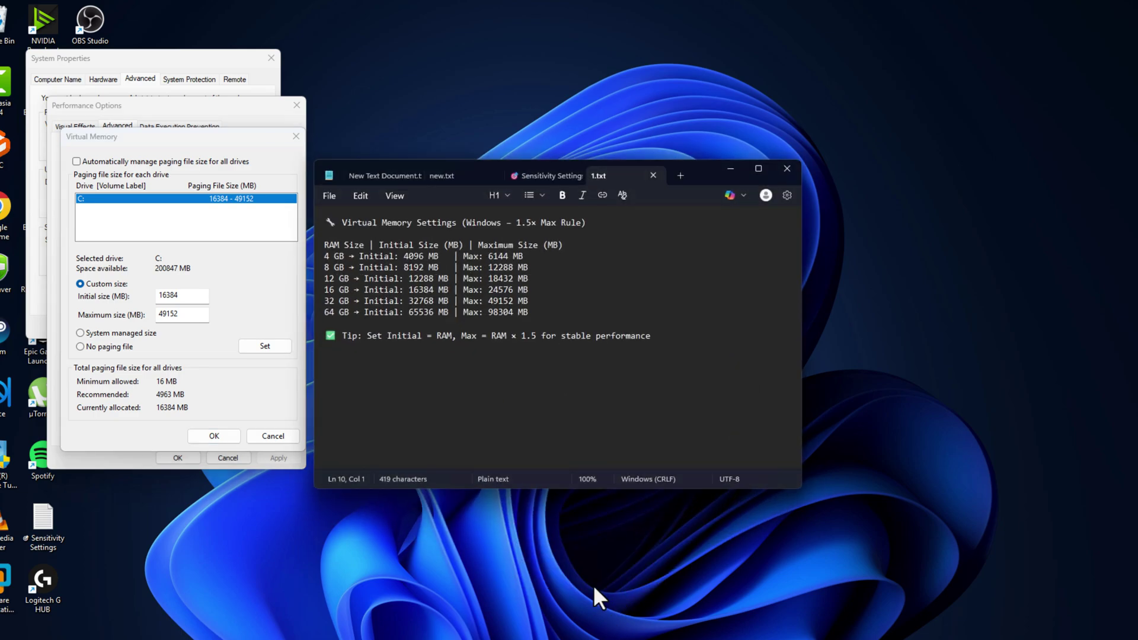
{"action": "left_click_drag", "start_coordinate": [530, 312], "coordinate": [322, 255]}
{"action": "left_click", "coordinate": [570, 304]}
{"action": "left_click", "coordinate": [738, 177]}
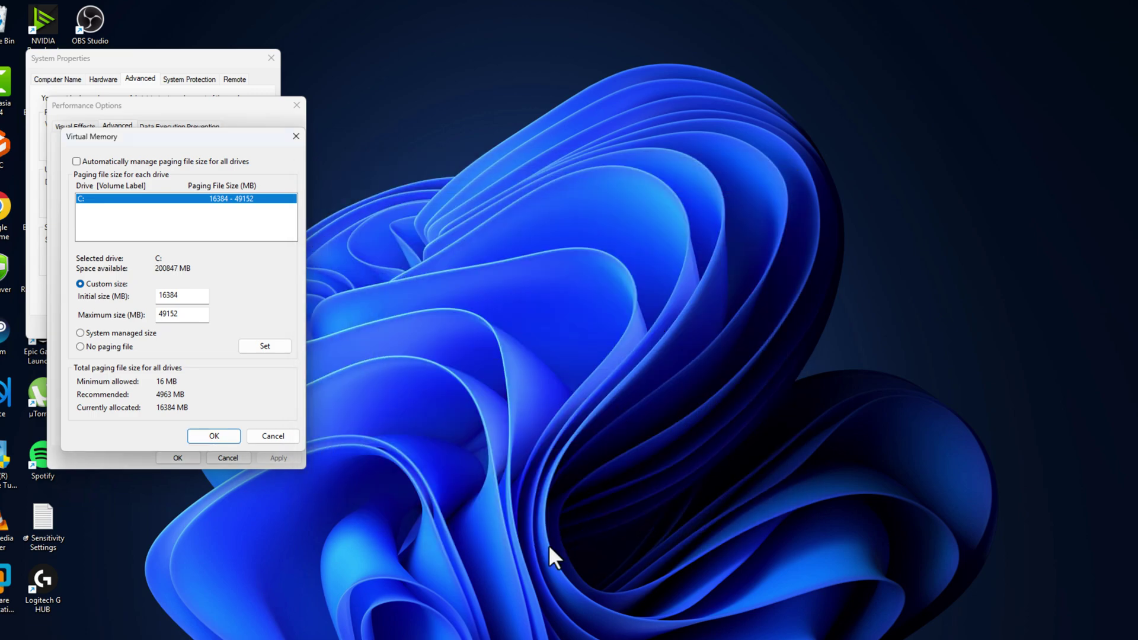
{"action": "key", "text": "super+s"}
{"action": "type", "text": "system"}
{"action": "left_click", "coordinate": [537, 268]}
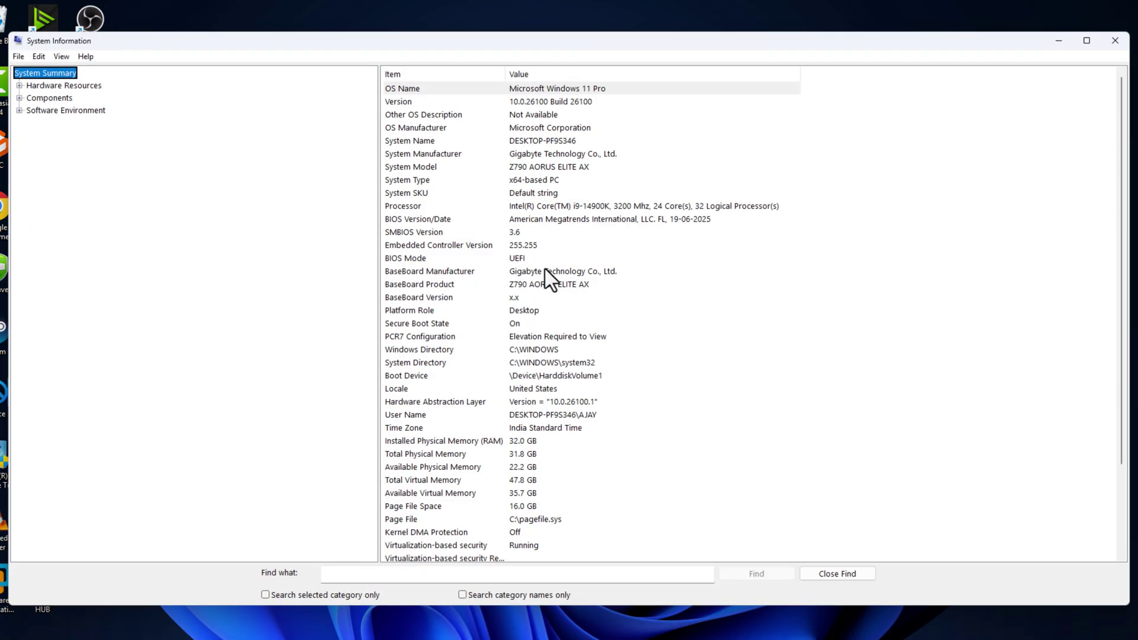
{"action": "left_click", "coordinate": [484, 440]}
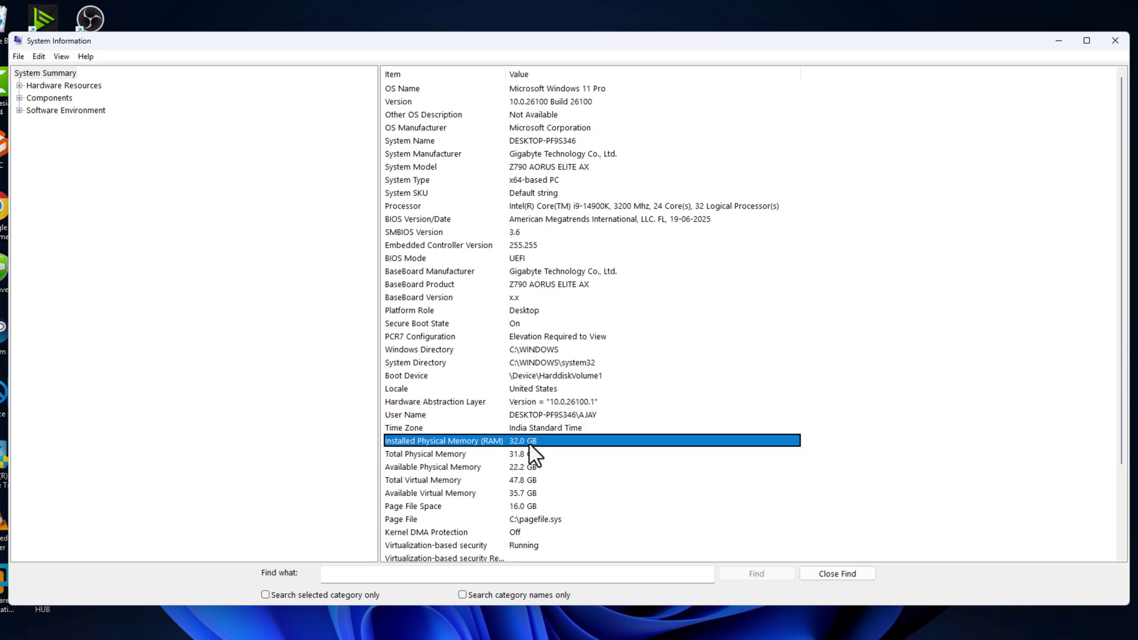
{"action": "left_click", "coordinate": [1115, 43]}
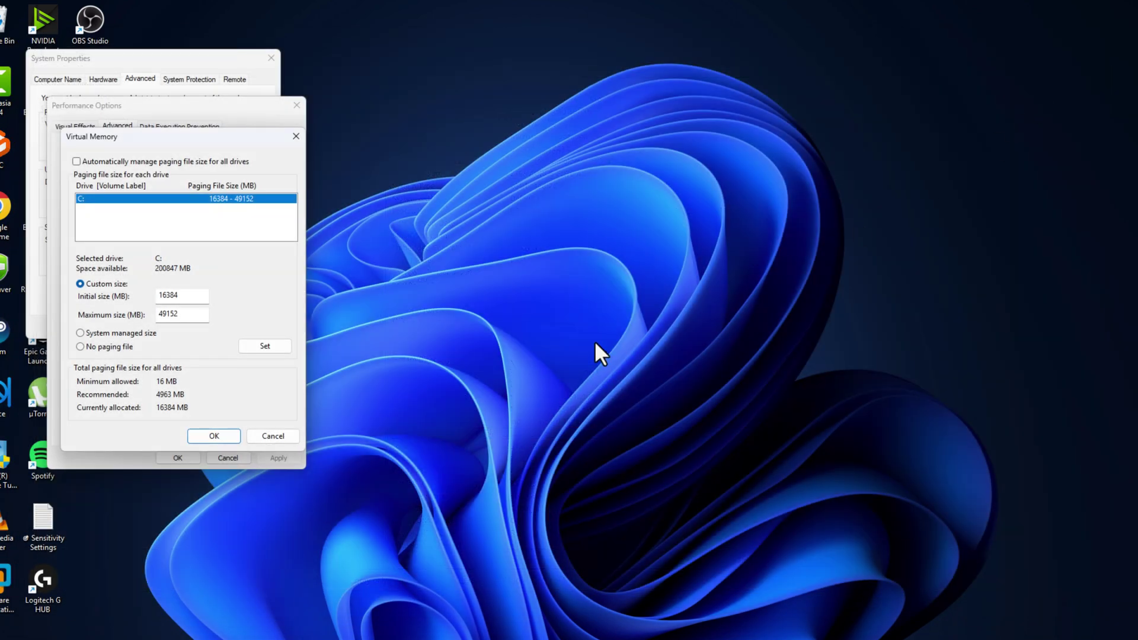
Paste 32768 MB from the notes as drive C's initial paging file size.
{"action": "left_click", "coordinate": [585, 617]}
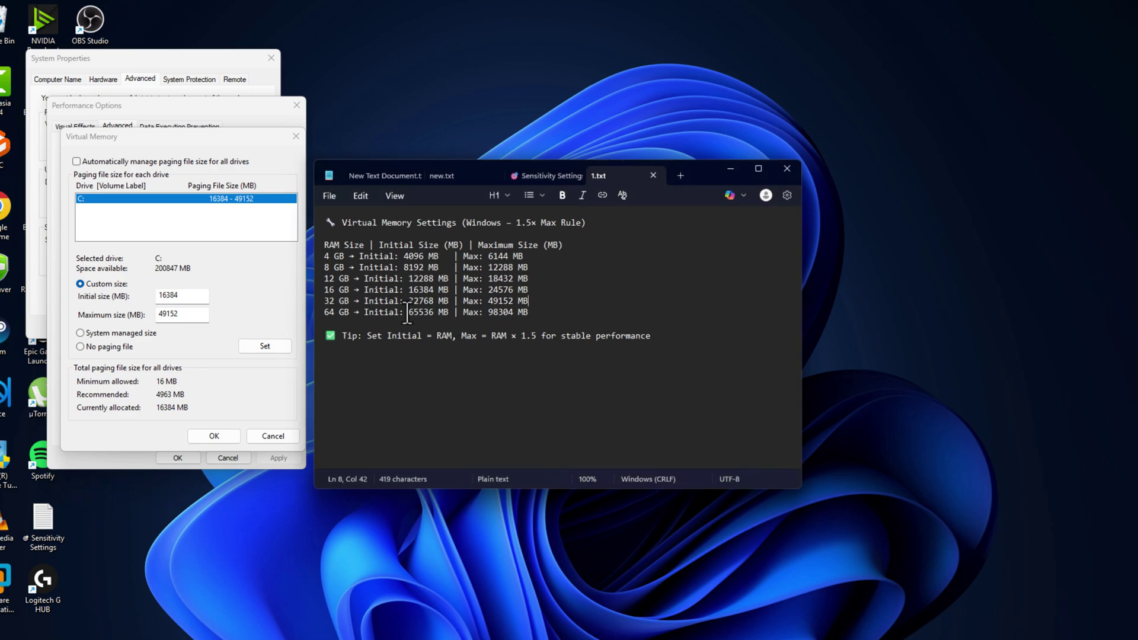
{"action": "left_click_drag", "start_coordinate": [528, 302], "coordinate": [323, 302]}
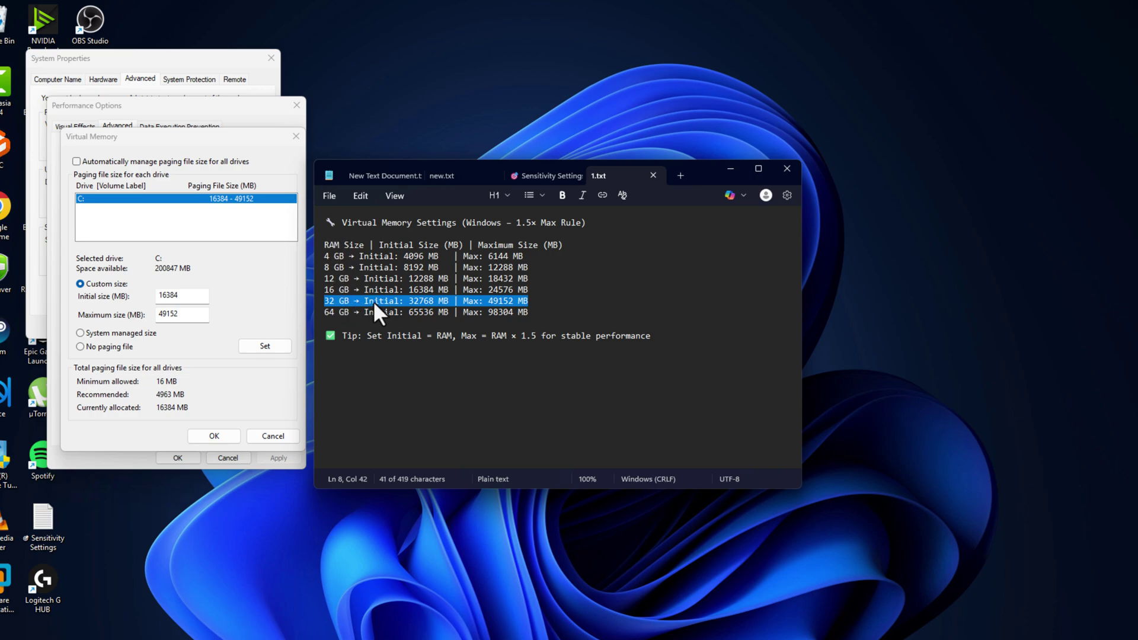
{"action": "left_click_drag", "start_coordinate": [408, 301], "coordinate": [434, 301]}
{"action": "key", "text": "ctrl+c"}
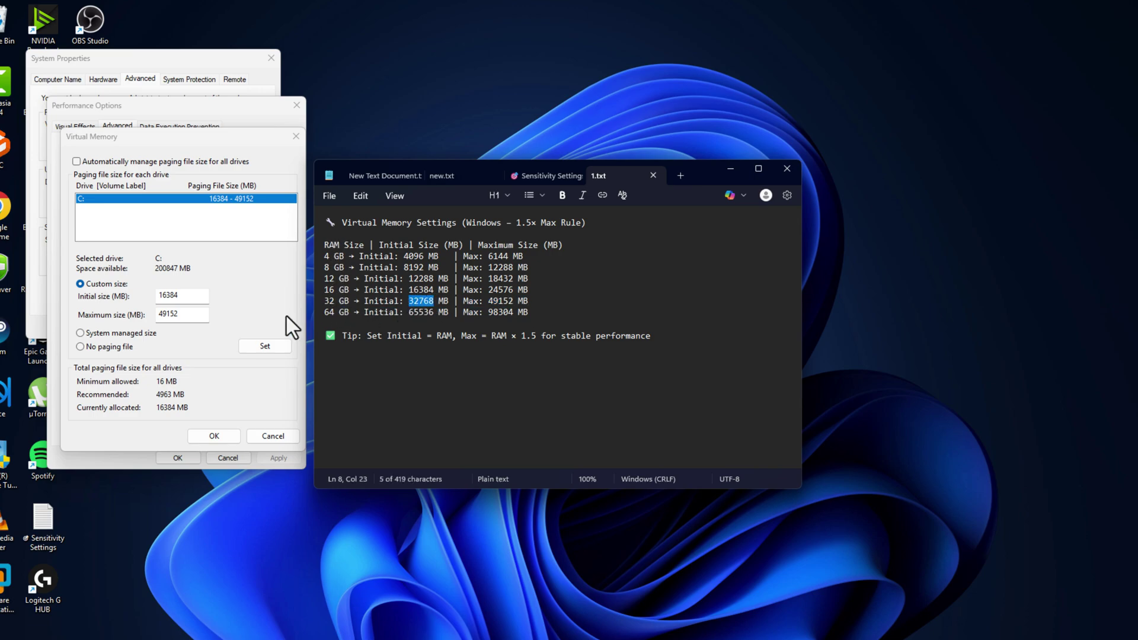
{"action": "double_click", "coordinate": [187, 298]}
{"action": "key", "text": "ctrl+v"}
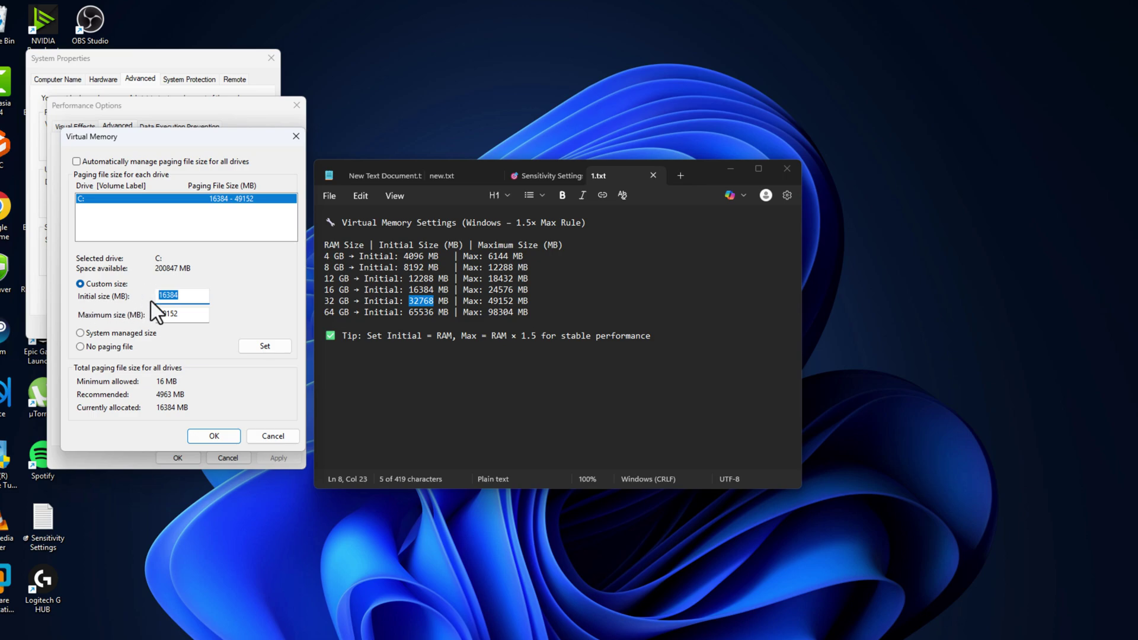
Enter 49152 MB as the maximum size and apply it to drive C.
{"action": "left_click_drag", "start_coordinate": [489, 301], "coordinate": [513, 304]}
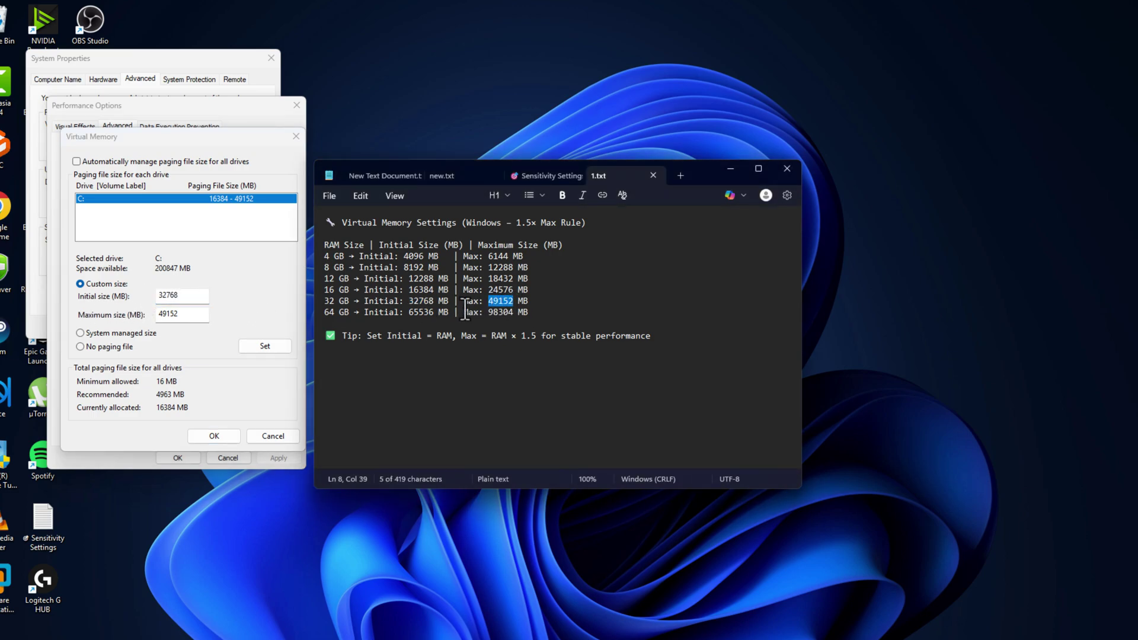
{"action": "double_click", "coordinate": [181, 315]}
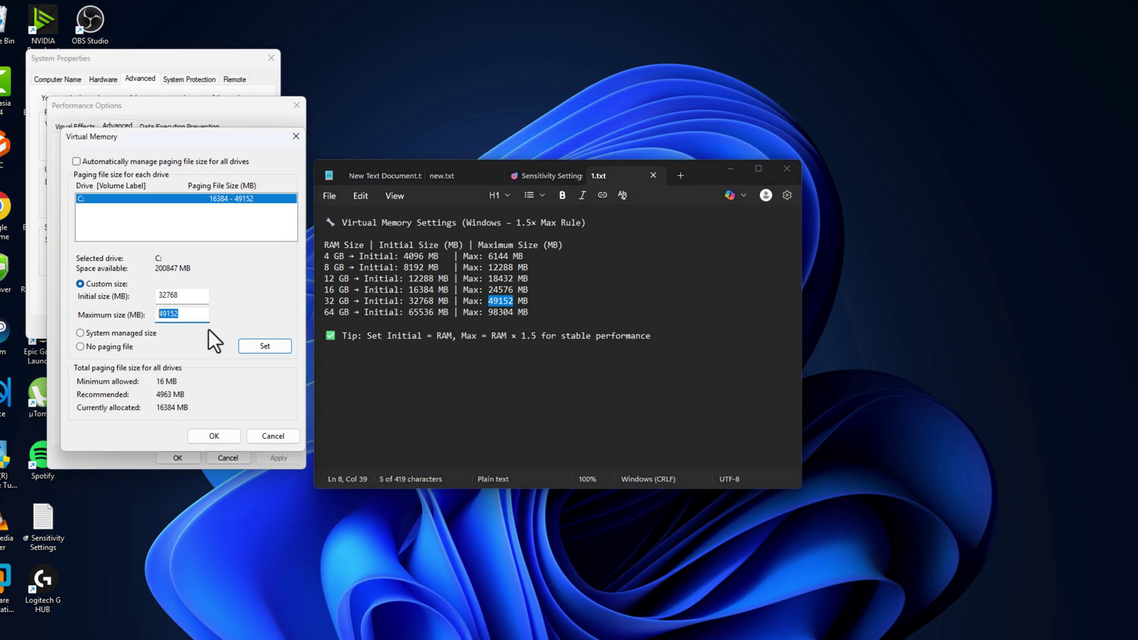
{"action": "left_click", "coordinate": [269, 351]}
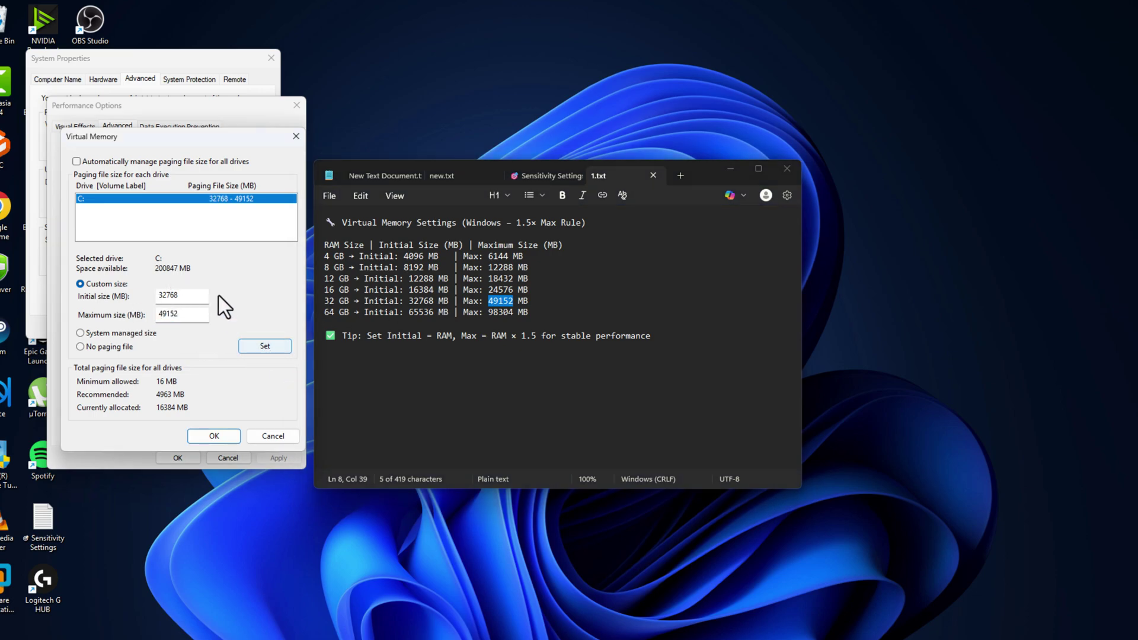
Confirm all three system dialogs with OK and minimize the notes.
{"action": "left_click", "coordinate": [215, 436]}
{"action": "left_click", "coordinate": [188, 457]}
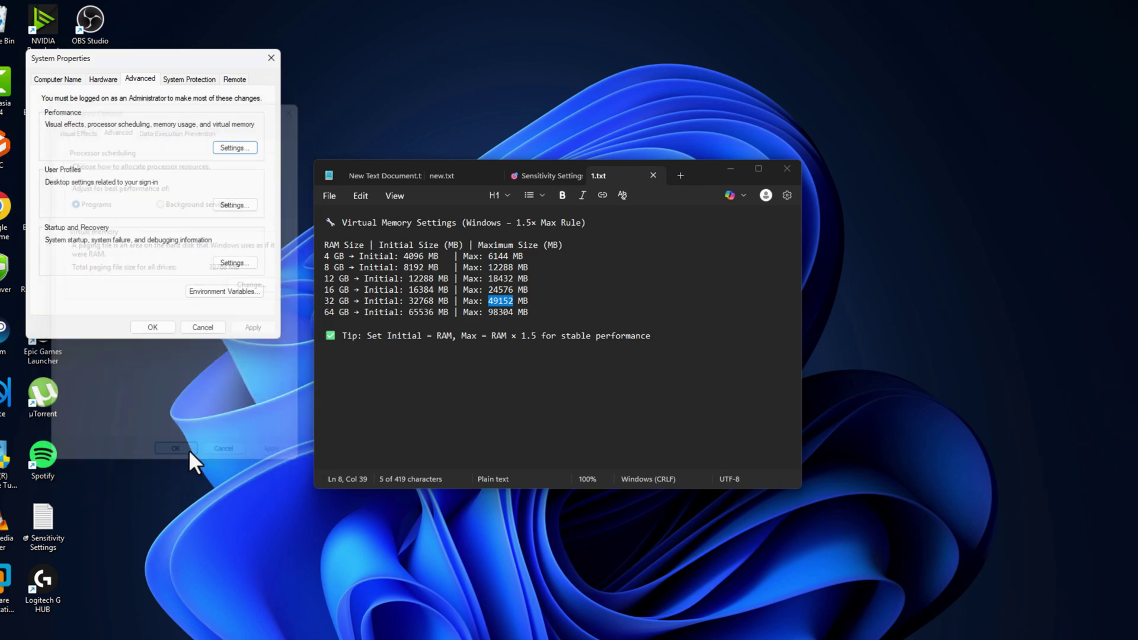
{"action": "left_click", "coordinate": [152, 331]}
{"action": "left_click", "coordinate": [730, 169]}
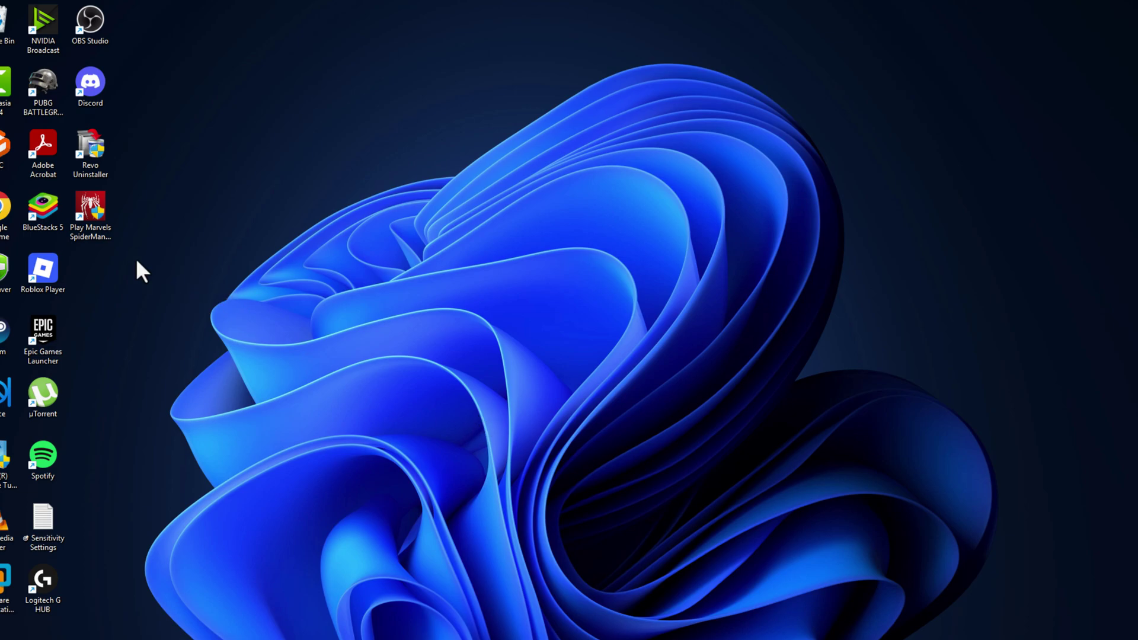
Relaunch Spider-Man, pick 1280 x 720 in Setup's Display Resolution, and save.
{"action": "double_click", "coordinate": [95, 220]}
{"action": "left_click", "coordinate": [366, 416]}
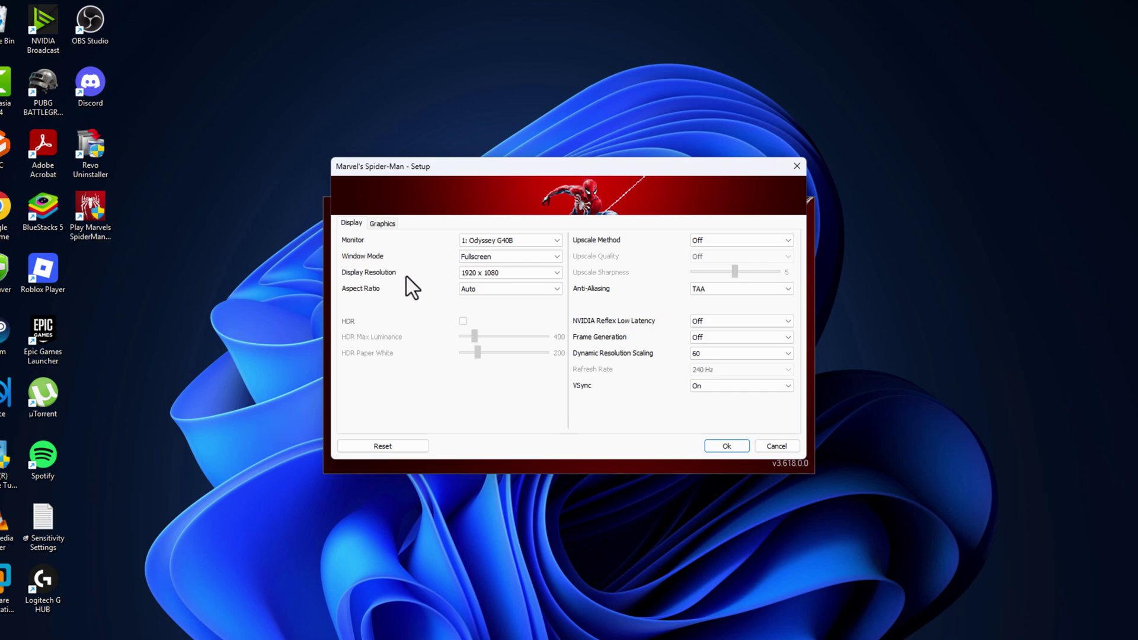
{"action": "left_click", "coordinate": [504, 274]}
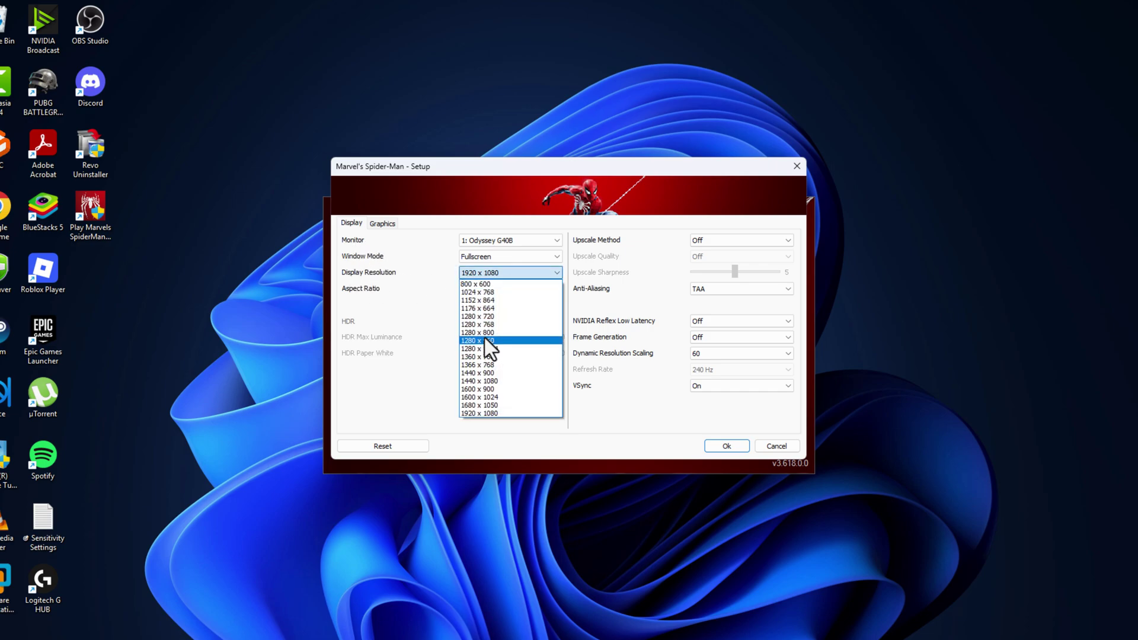
{"action": "left_click", "coordinate": [486, 318]}
{"action": "left_click", "coordinate": [716, 448]}
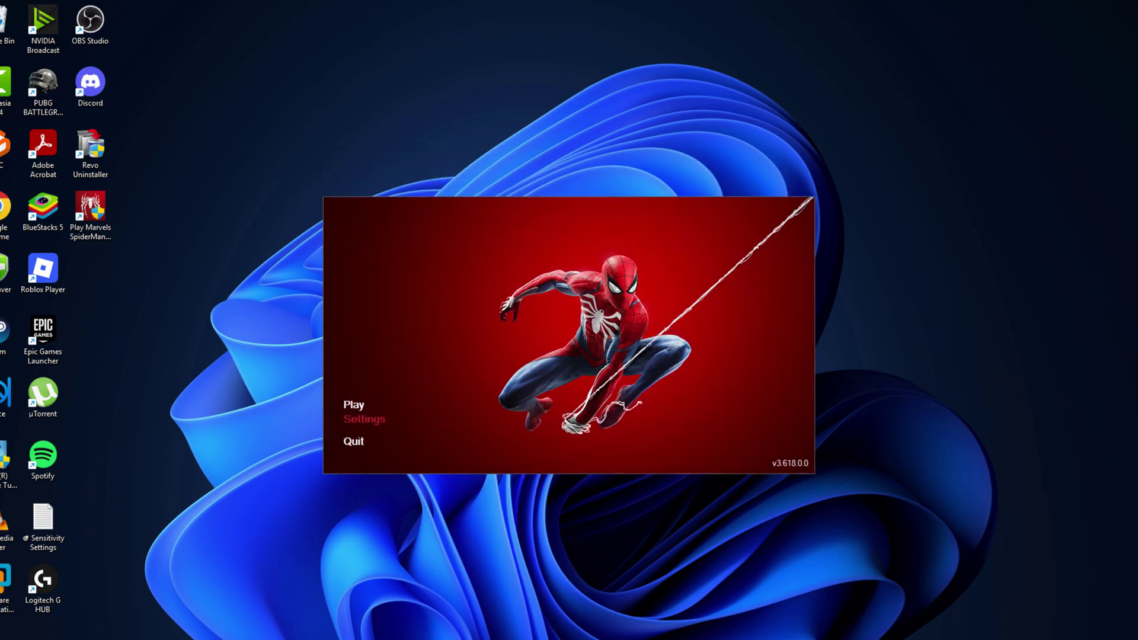
Open Device Manager and expand Display adapters to find the NVIDIA GeForce RTX 5080.
{"action": "key", "text": "super+s"}
{"action": "type", "text": "device"}
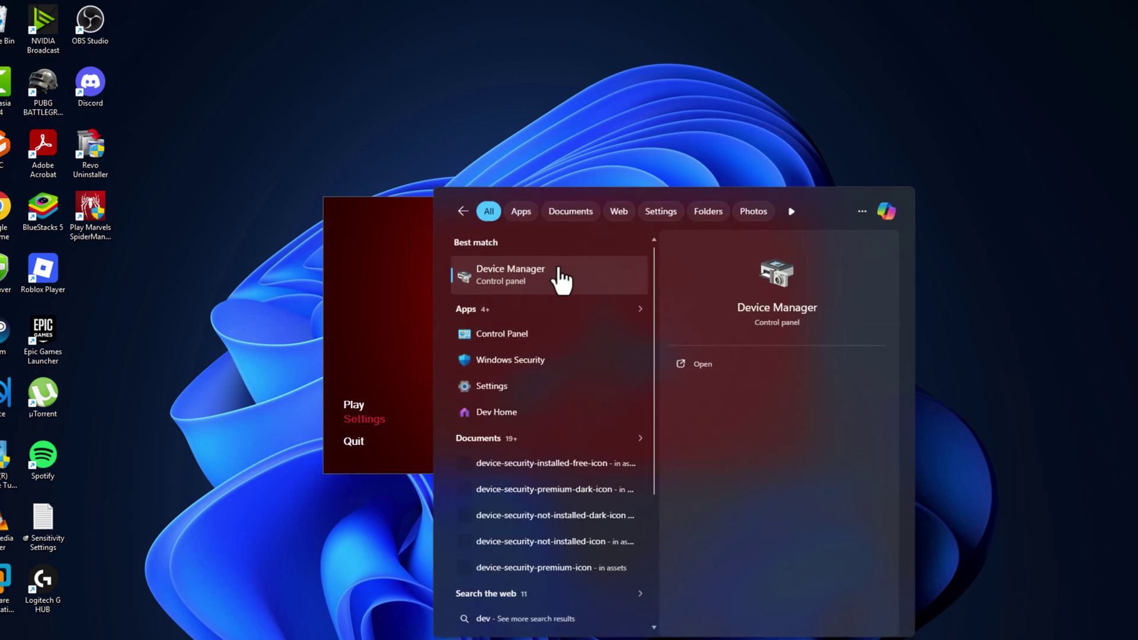
{"action": "key", "text": "Return"}
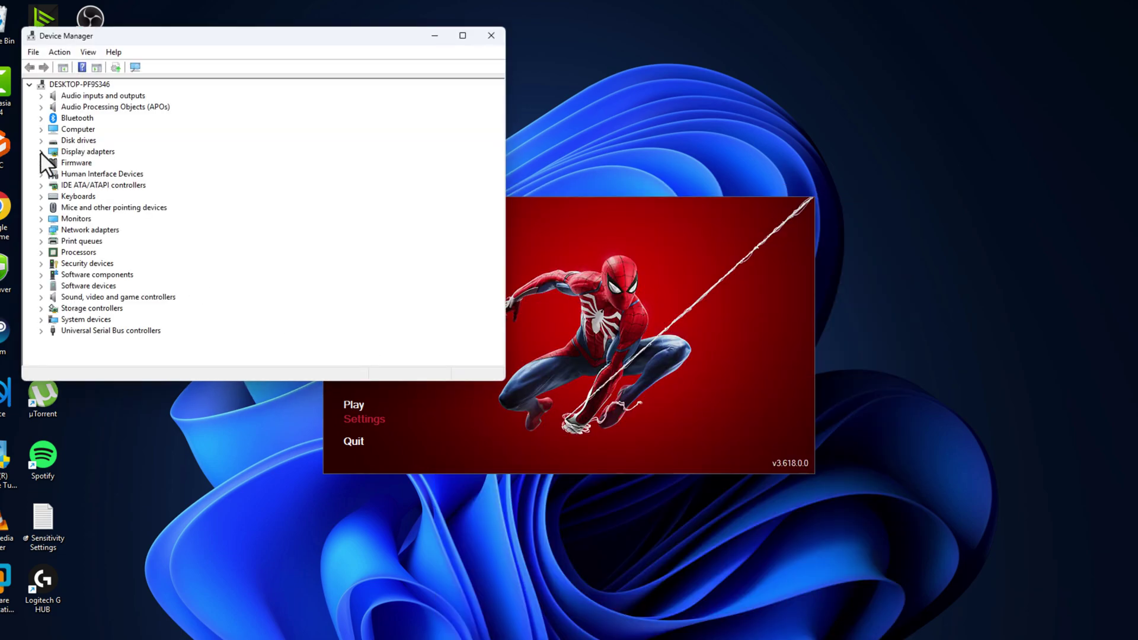
{"action": "left_click", "coordinate": [41, 152]}
{"action": "left_click", "coordinate": [76, 151]}
{"action": "left_click", "coordinate": [77, 175]}
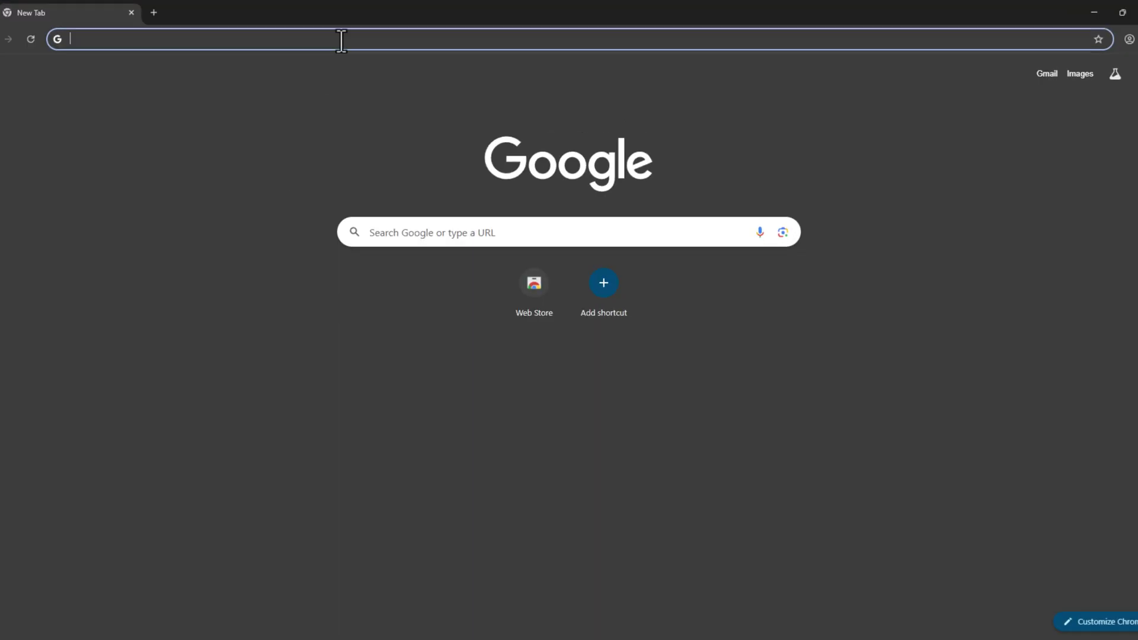
Search the web for 'nvidia graphics driver' and open NVIDIA's official drivers page.
{"action": "left_click", "coordinate": [397, 34]}
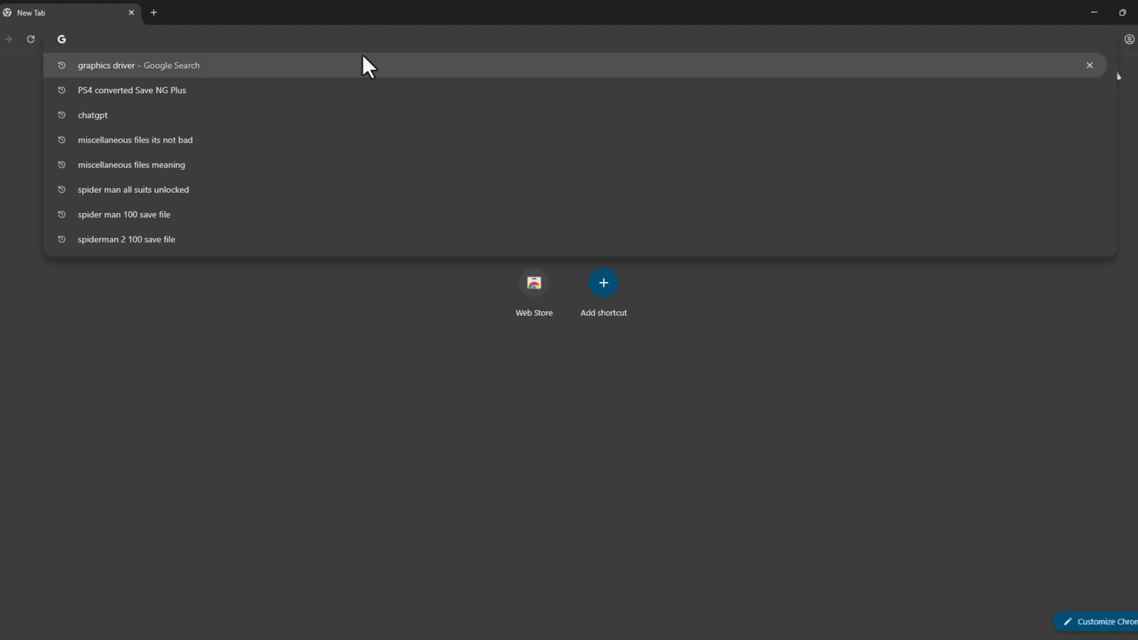
{"action": "double_click", "coordinate": [392, 15]}
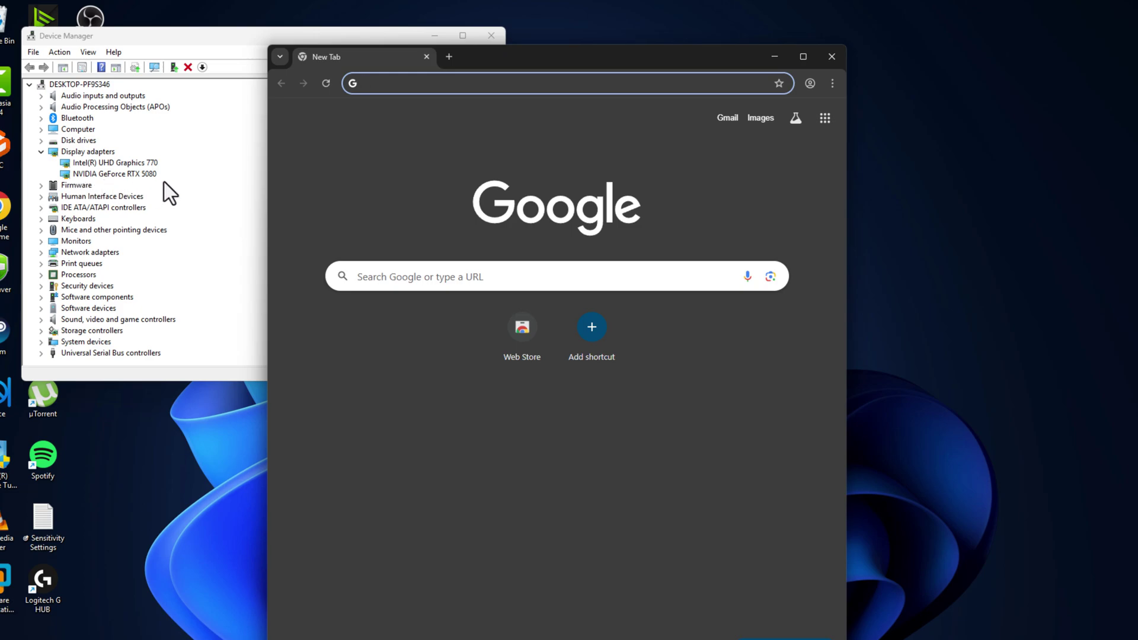
{"action": "type", "text": "nvid"}
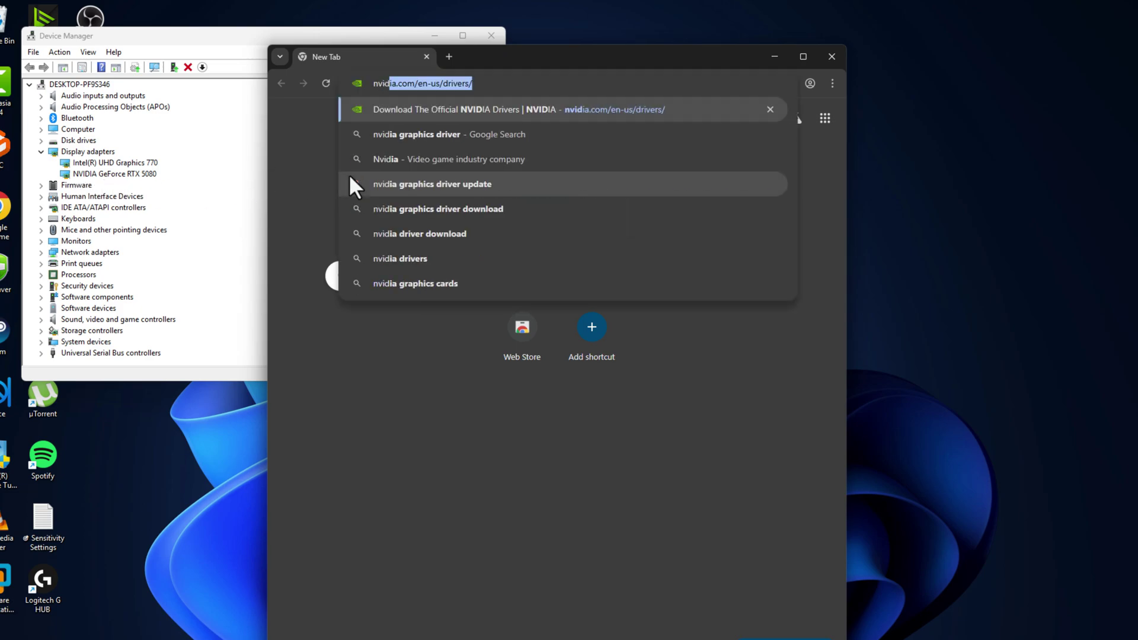
{"action": "type", "text": "ia graphics driver"}
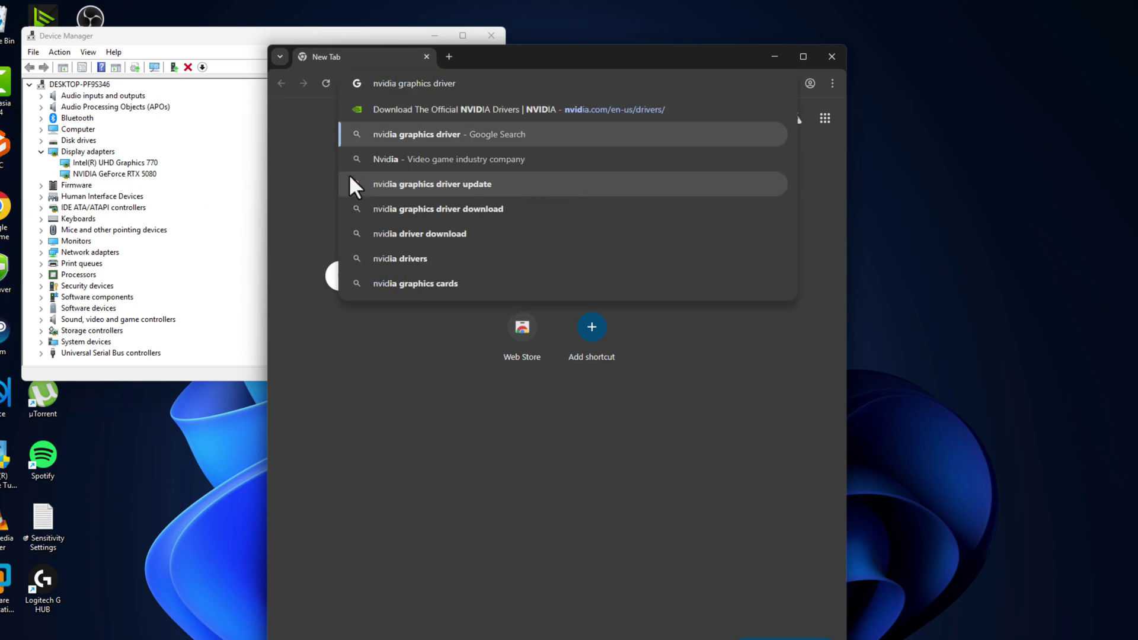
{"action": "key", "text": "Return"}
{"action": "left_click", "coordinate": [360, 234]}
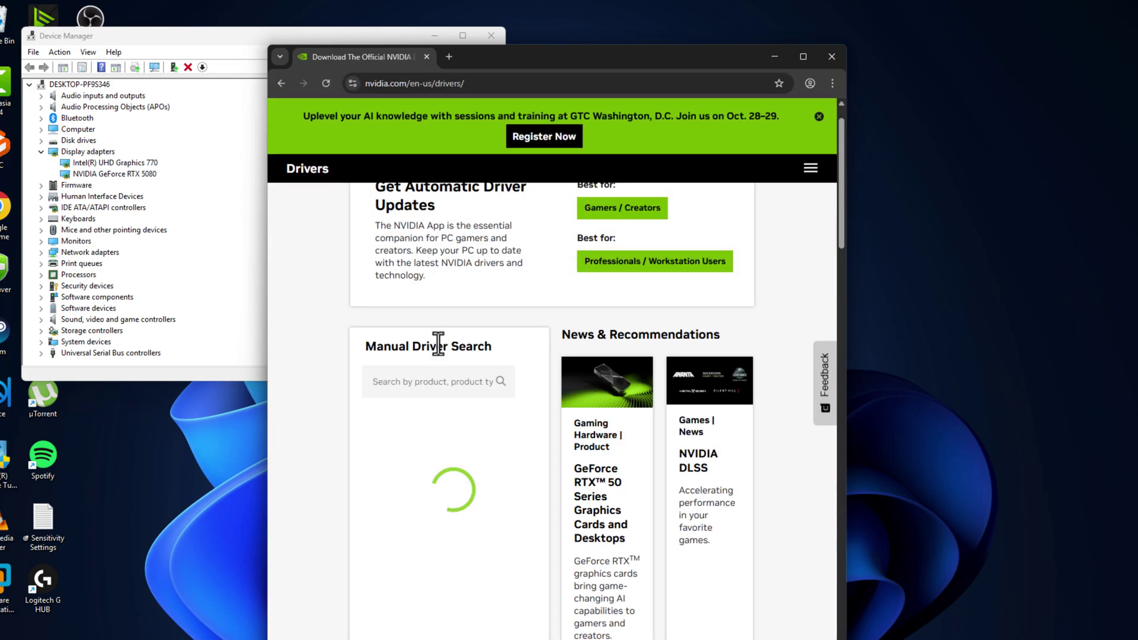
{"action": "scroll", "coordinate": [842, 259], "scroll_direction": "down", "scroll_amount": 1}
{"action": "scroll", "coordinate": [841, 260], "scroll_direction": "down", "scroll_amount": 2}
Find drivers for GeForce, RTX 50 Series, RTX 5080 on Windows 11.
{"action": "left_click", "coordinate": [471, 299]}
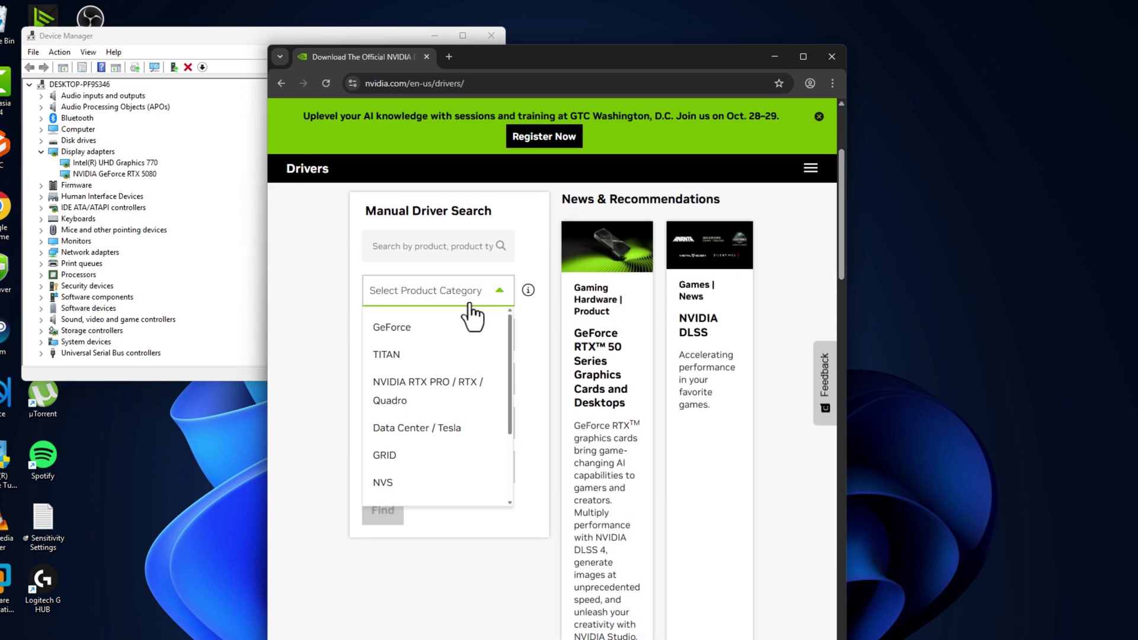
{"action": "left_click", "coordinate": [460, 329]}
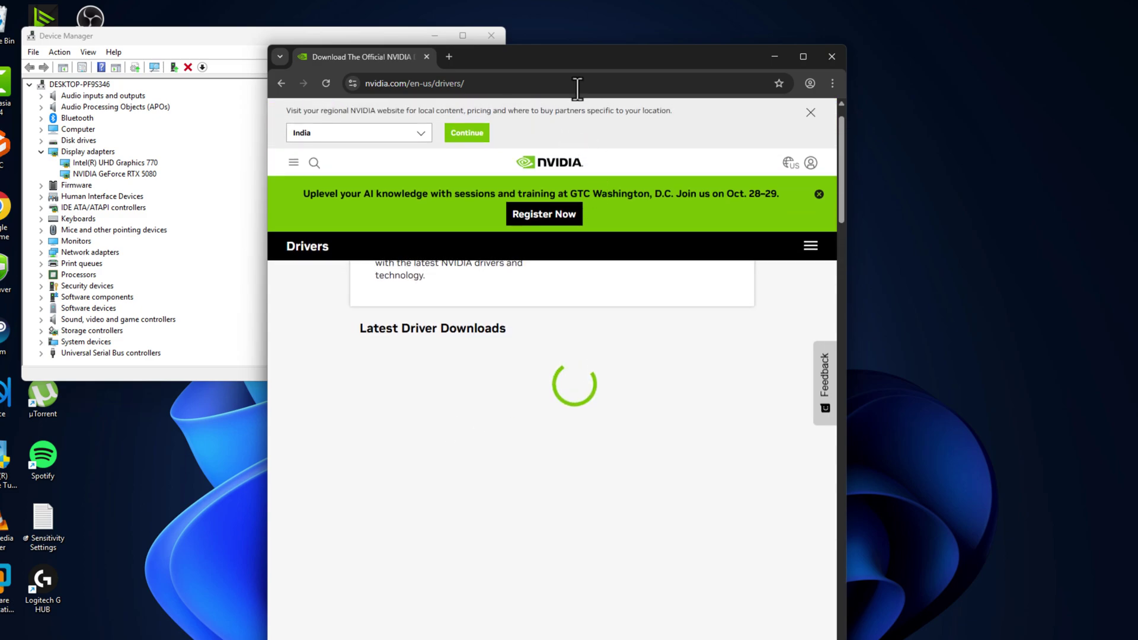
{"action": "left_click_drag", "start_coordinate": [582, 69], "coordinate": [599, 23]}
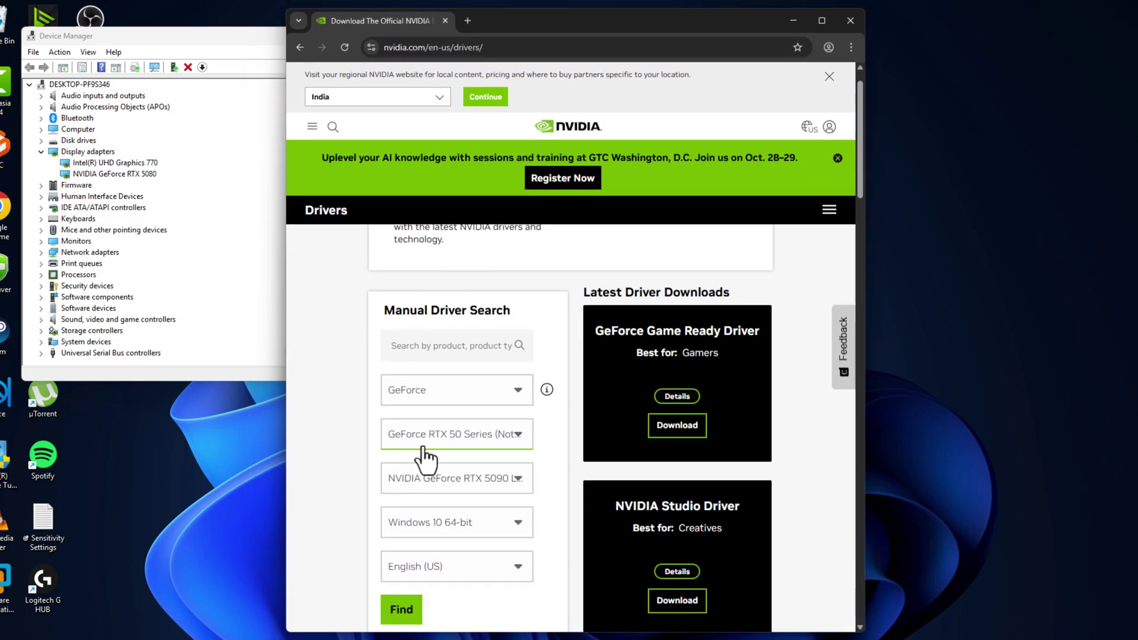
{"action": "left_click", "coordinate": [454, 443]}
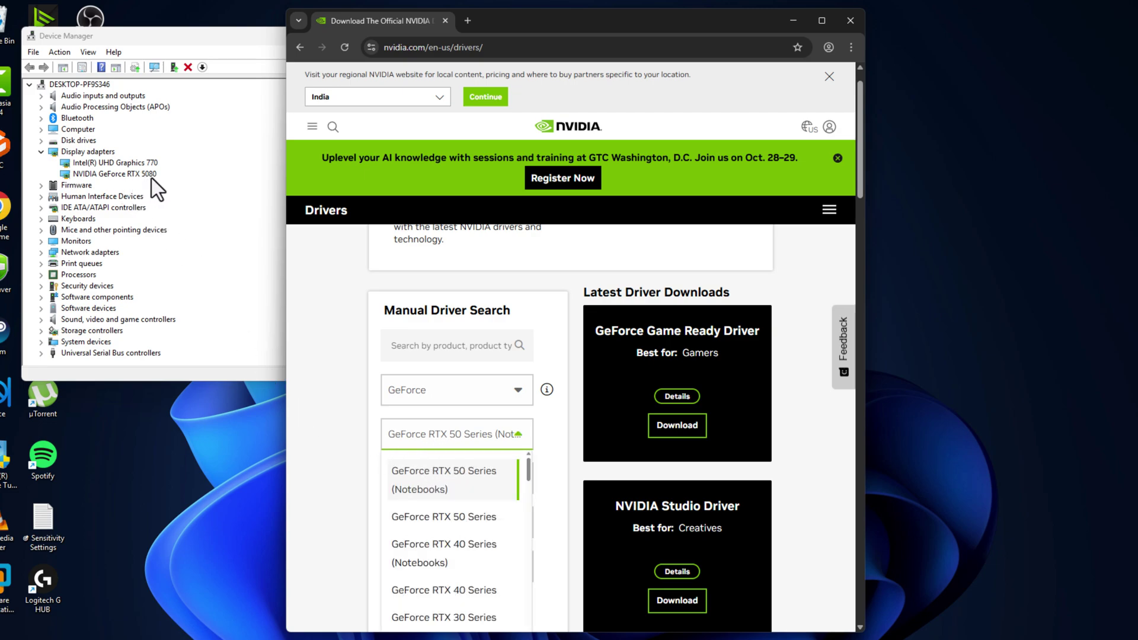
{"action": "left_click", "coordinate": [472, 522]}
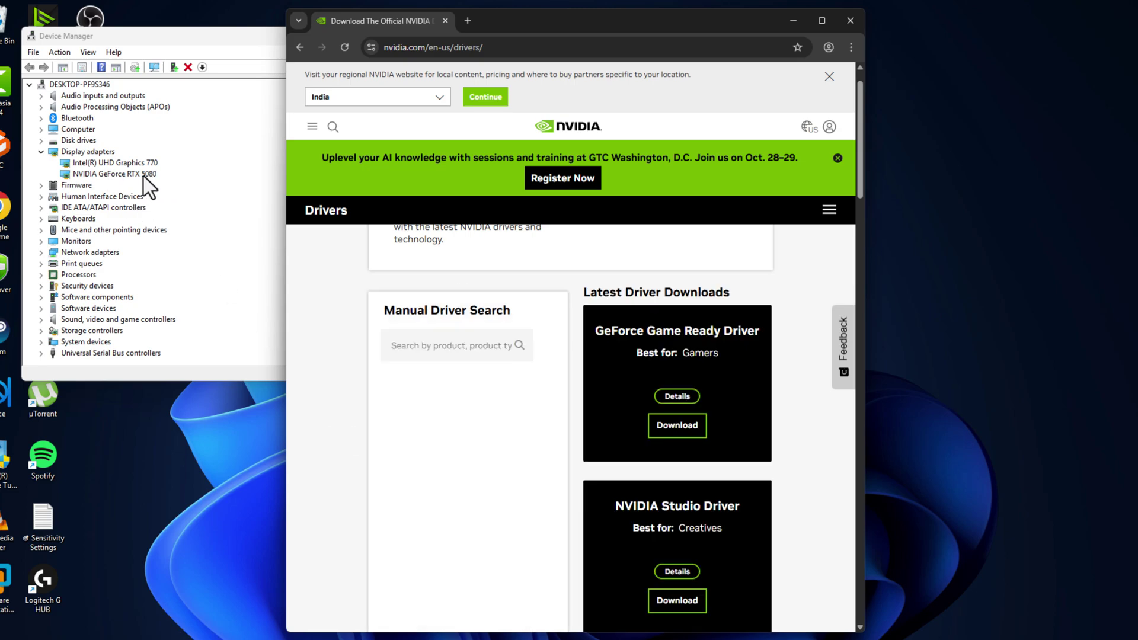
{"action": "left_click", "coordinate": [468, 483]}
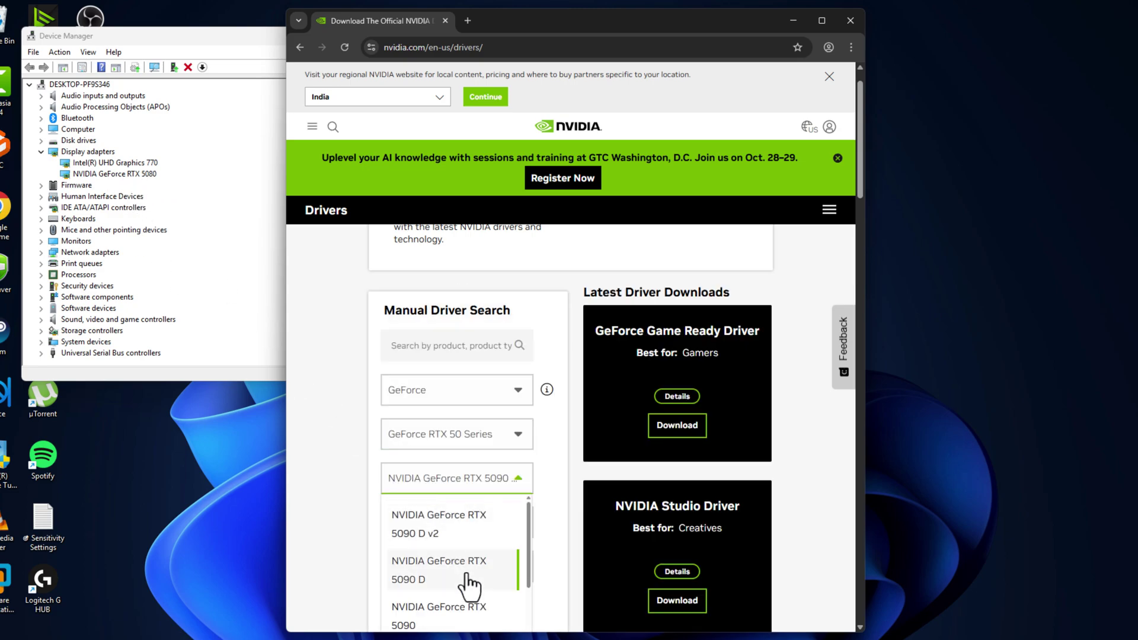
{"action": "scroll", "coordinate": [530, 539], "scroll_direction": "down", "scroll_amount": 2}
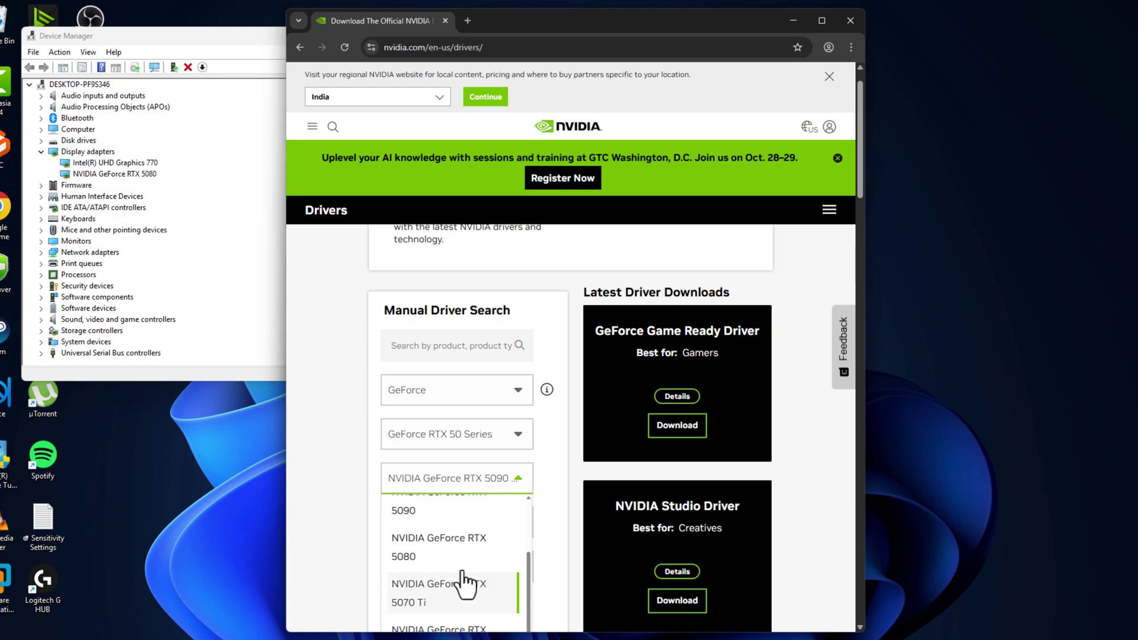
{"action": "left_click", "coordinate": [452, 557]}
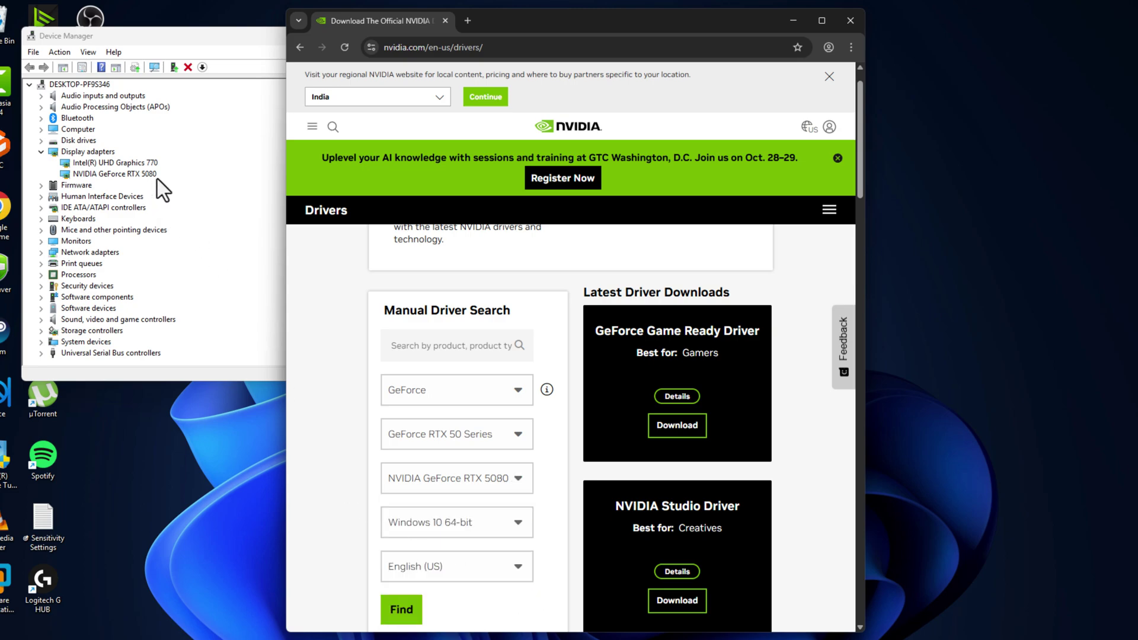
{"action": "left_click", "coordinate": [445, 524]}
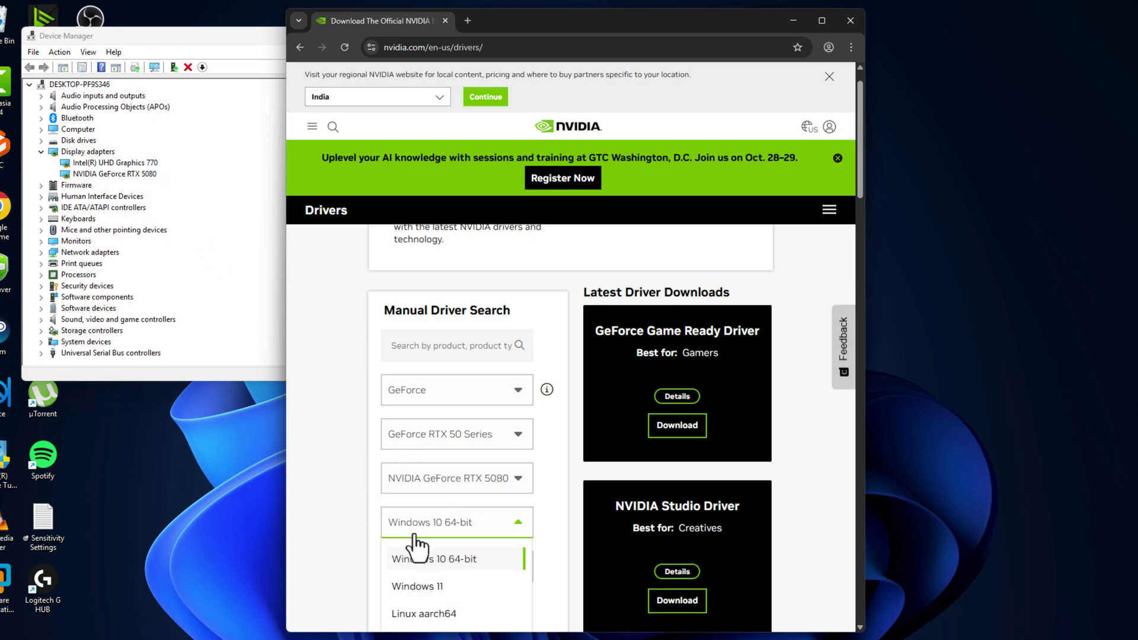
{"action": "left_click", "coordinate": [462, 586]}
{"action": "left_click", "coordinate": [402, 607]}
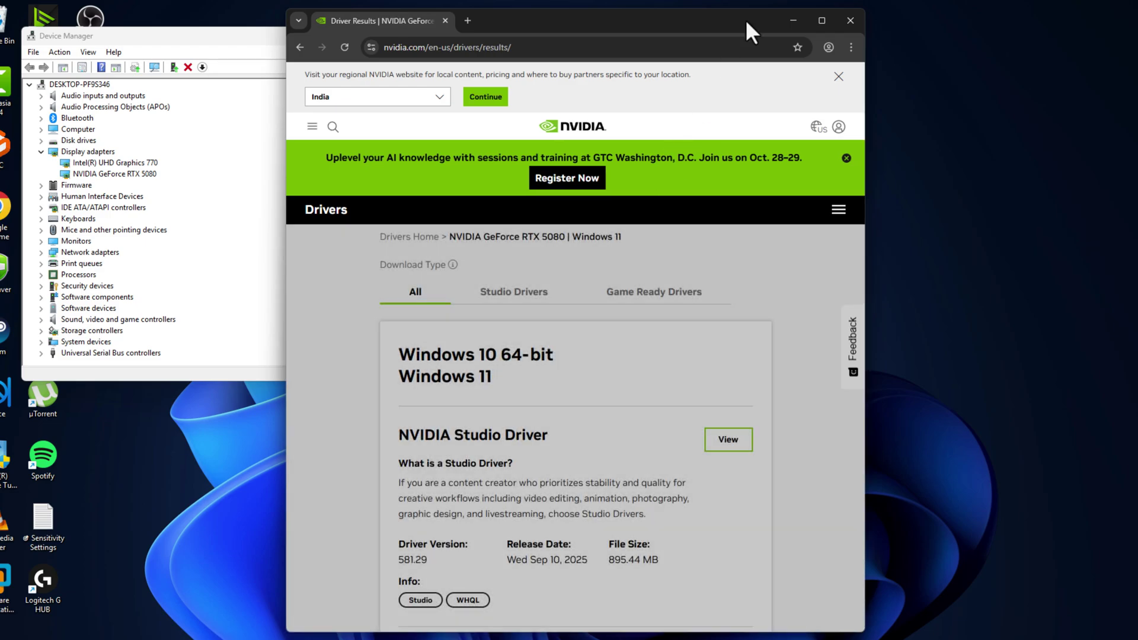
Open the GeForce Game Ready Driver 581.29 page and download its 854 MB installer.
{"action": "double_click", "coordinate": [745, 20]}
{"action": "scroll", "coordinate": [473, 447], "scroll_direction": "down", "scroll_amount": 3}
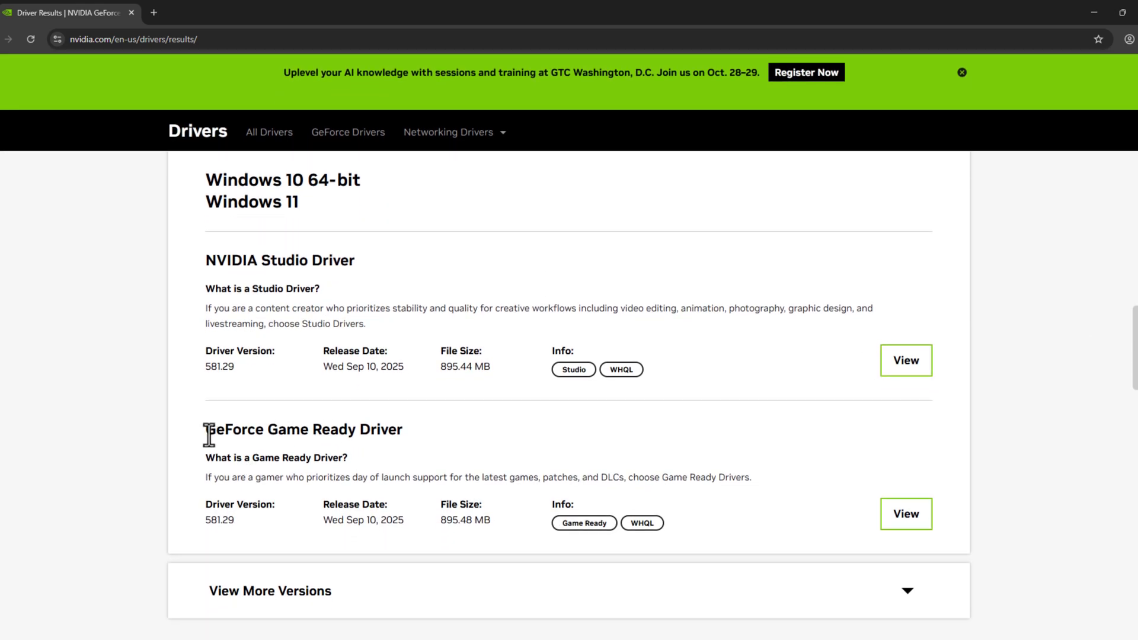
{"action": "left_click_drag", "start_coordinate": [205, 431], "coordinate": [408, 448]}
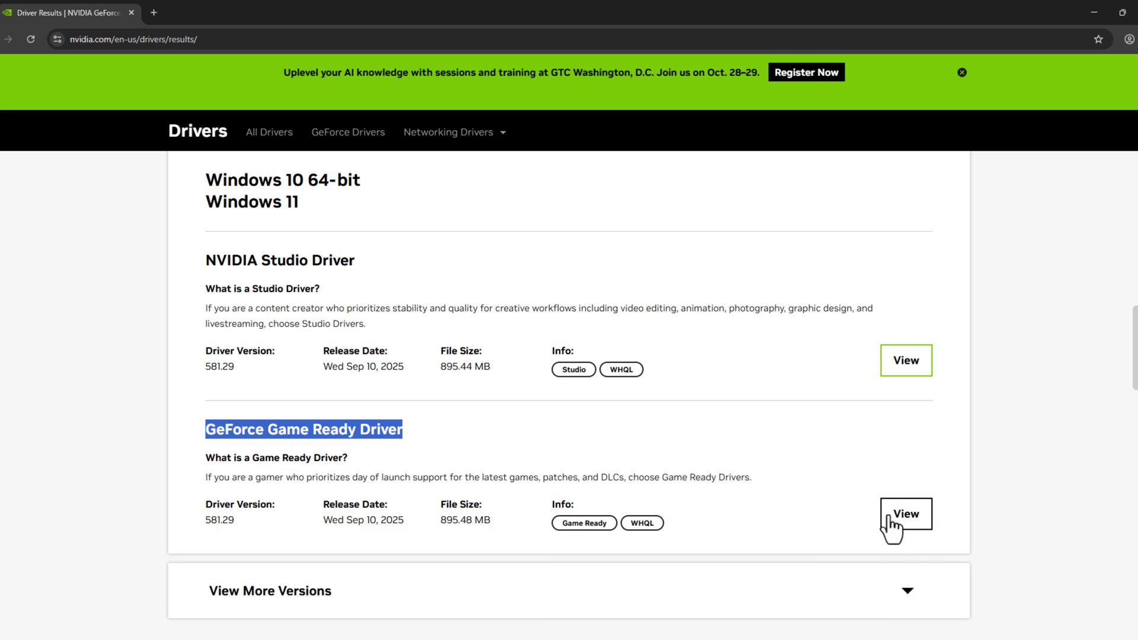
{"action": "left_click", "coordinate": [908, 525]}
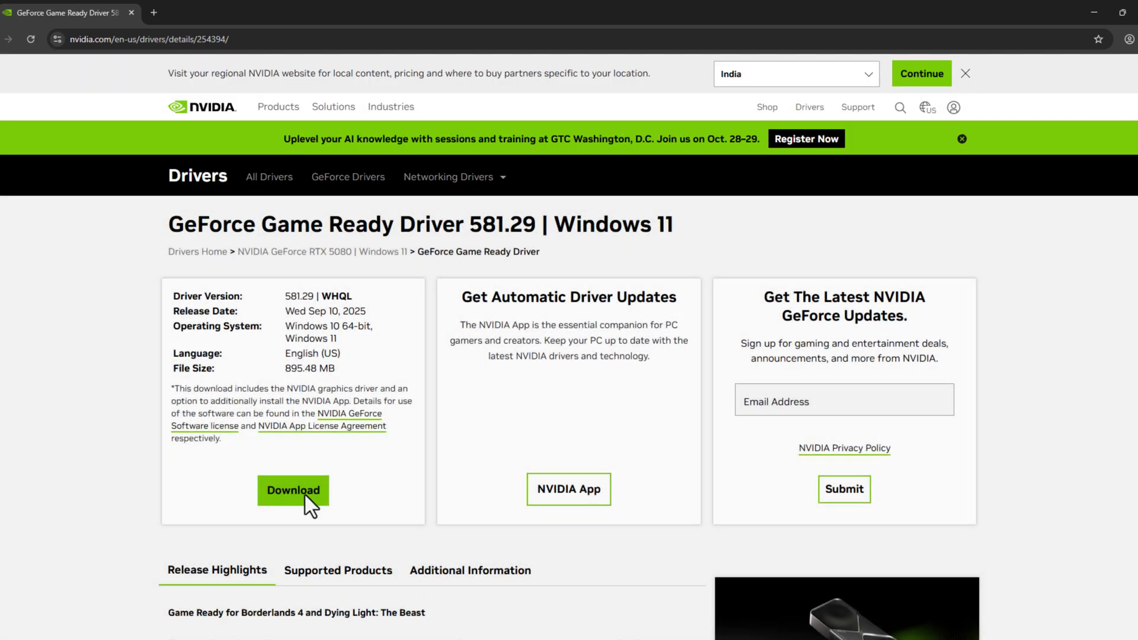
{"action": "left_click", "coordinate": [305, 494]}
{"action": "left_click", "coordinate": [1105, 40]}
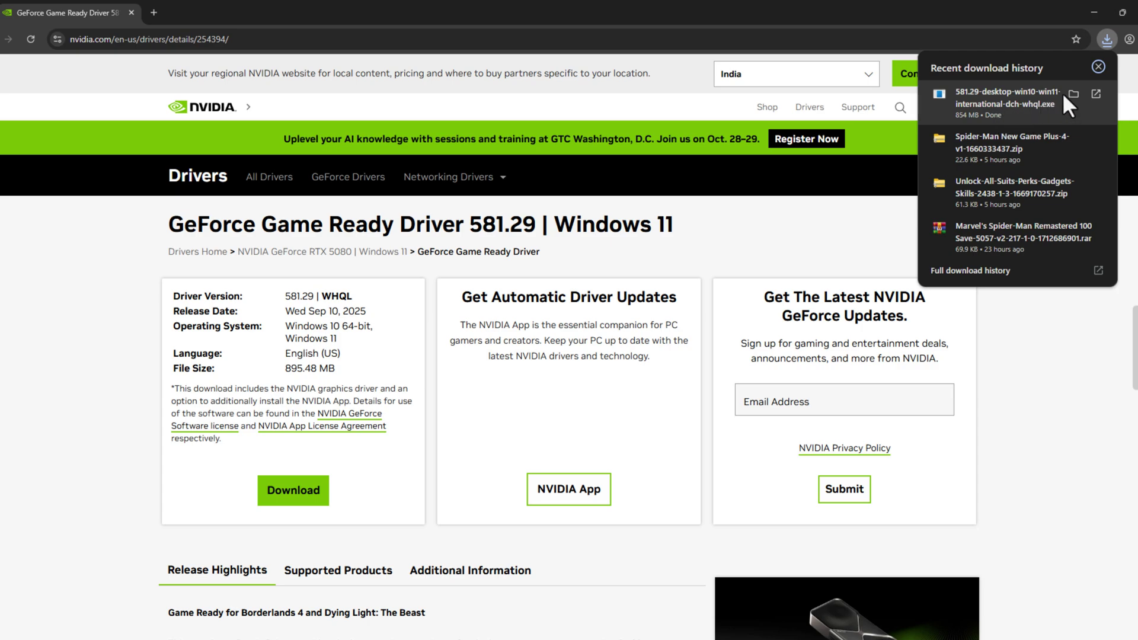
Run the 581.29 installer: graphics driver only, custom install with clean installation checked.
{"action": "left_click", "coordinate": [1073, 94]}
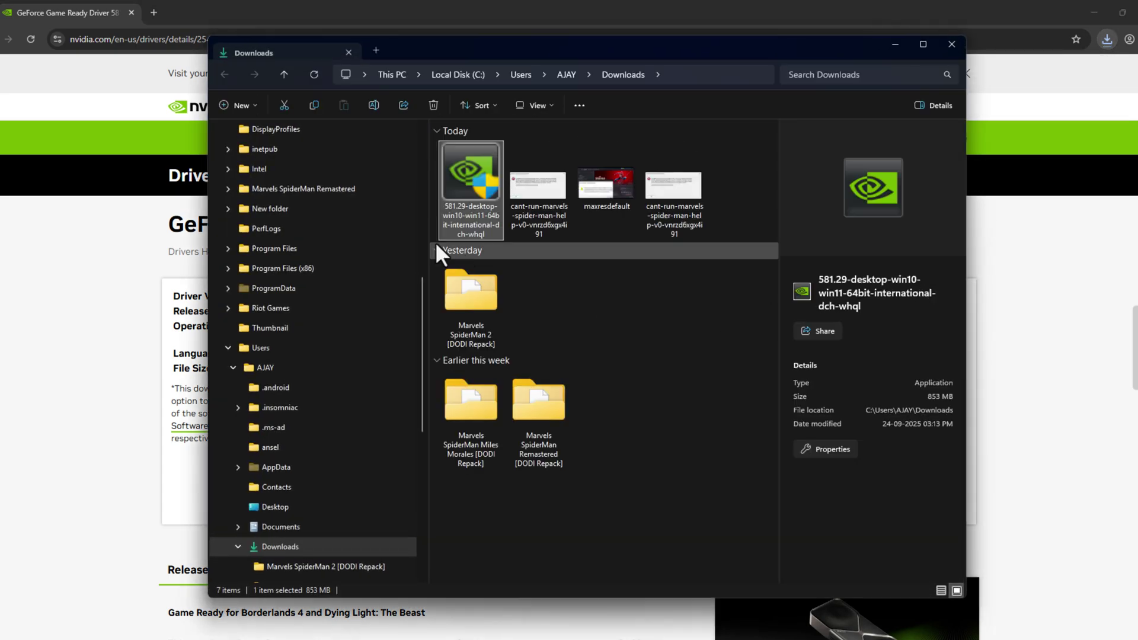
{"action": "double_click", "coordinate": [482, 228]}
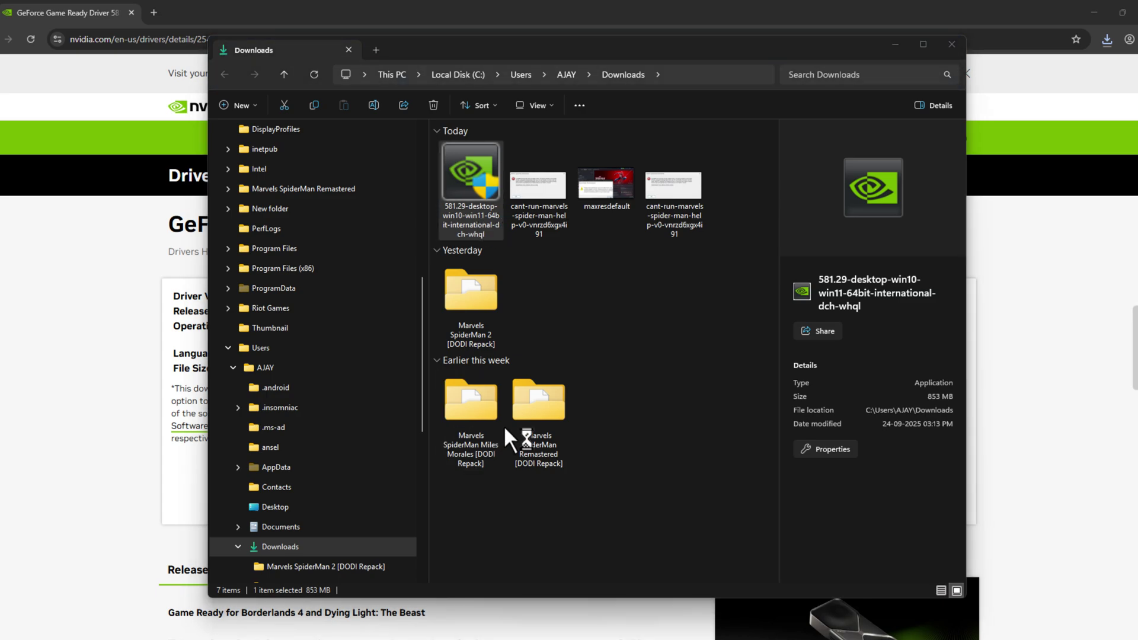
{"action": "left_click", "coordinate": [538, 352]}
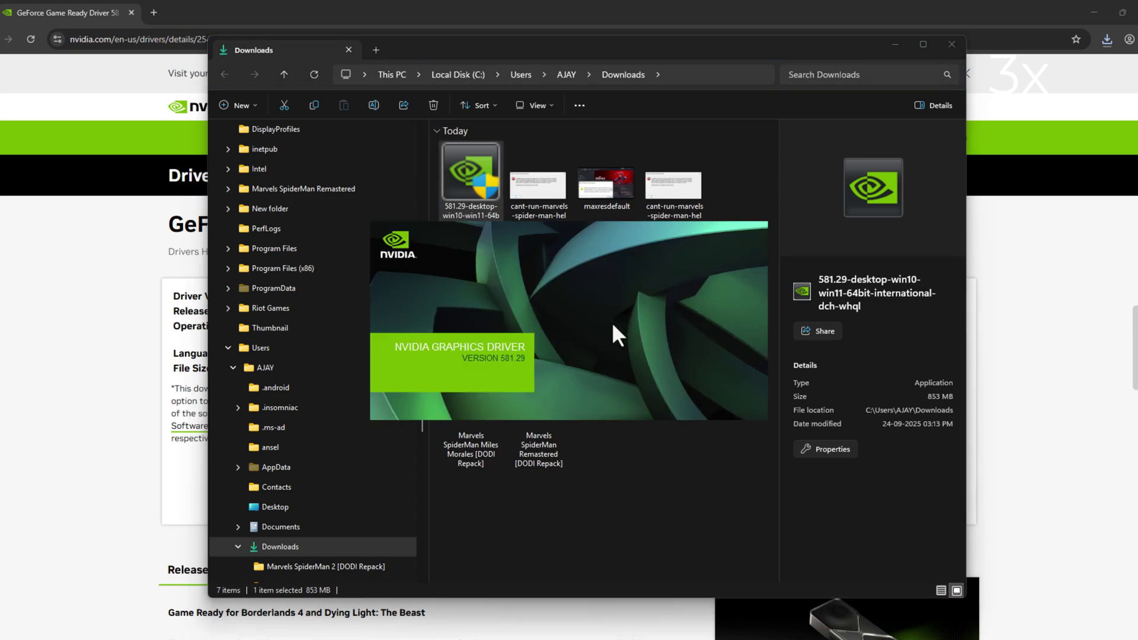
{"action": "left_click", "coordinate": [504, 272]}
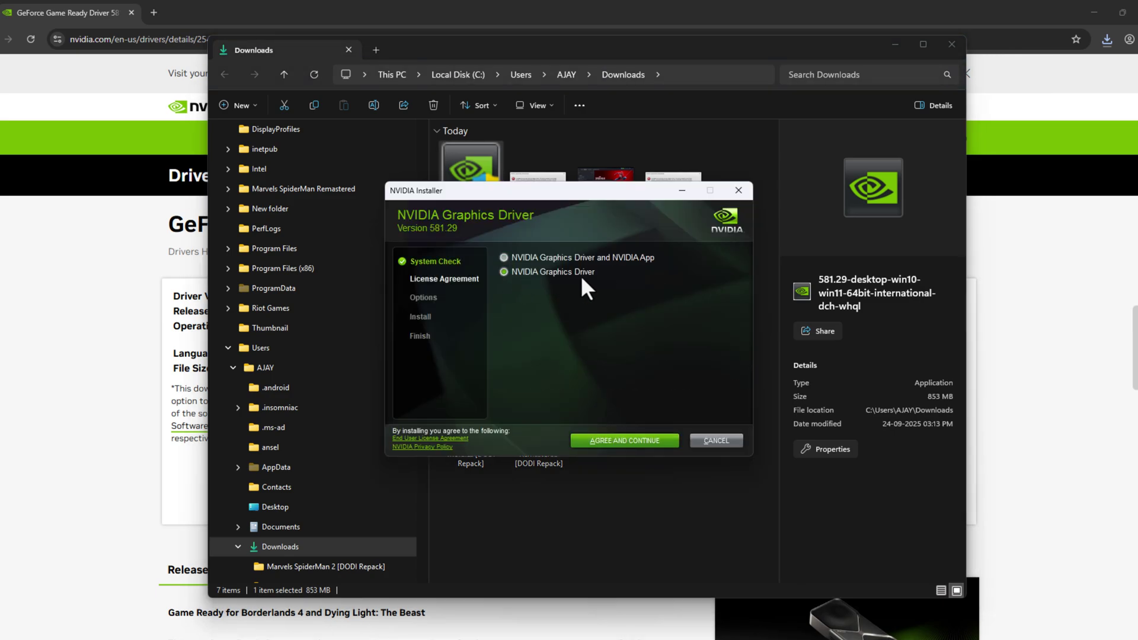
{"action": "left_click", "coordinate": [629, 440]}
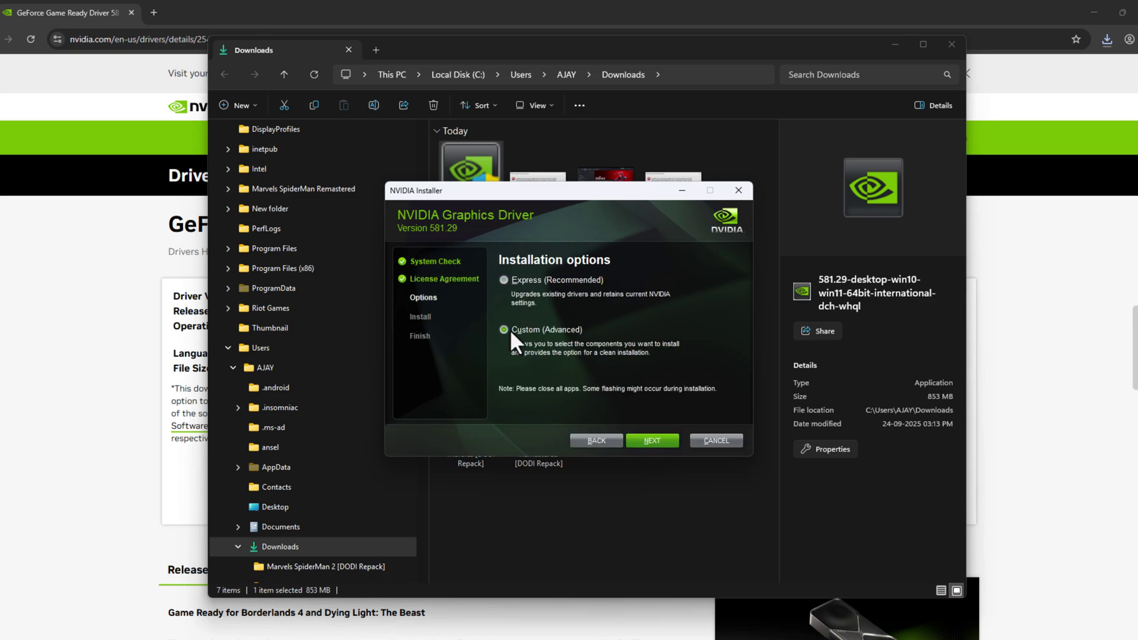
{"action": "left_click", "coordinate": [644, 438]}
{"action": "left_click", "coordinate": [504, 373]}
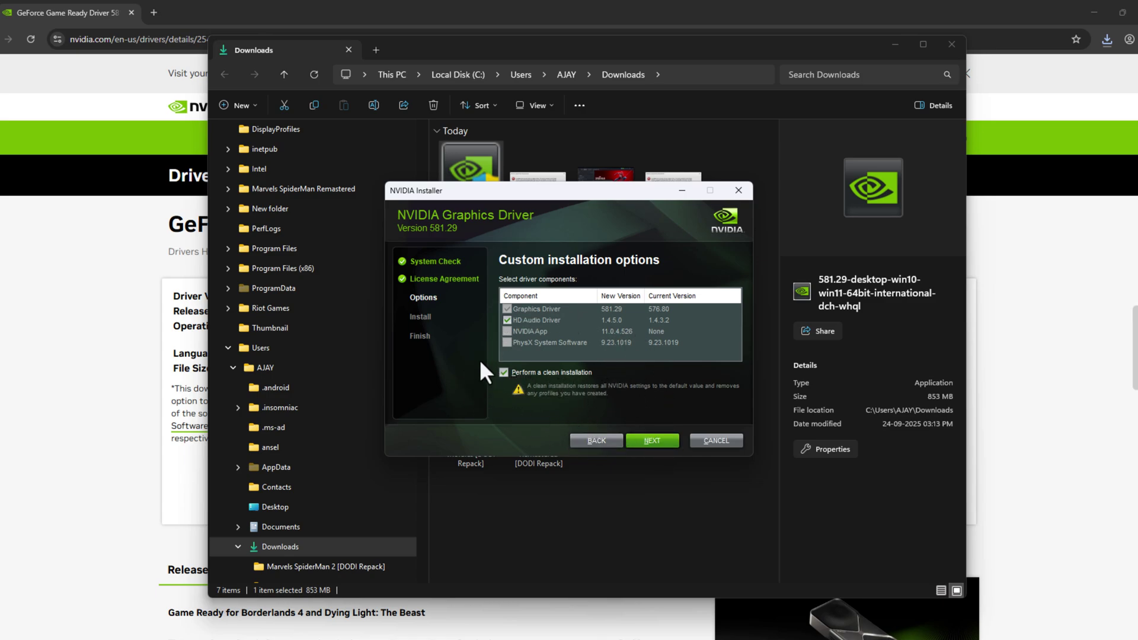
Cancel the NVIDIA installer, close the driver page browser, and quit the Spider-Man launcher.
{"action": "left_click", "coordinate": [716, 440]}
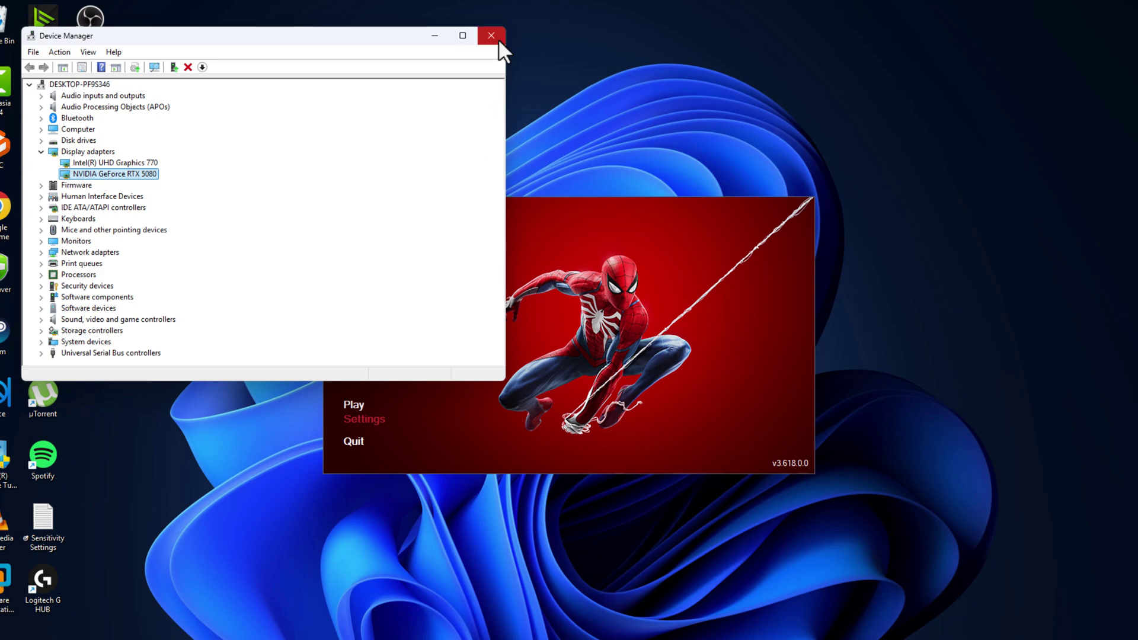
{"action": "left_click", "coordinate": [491, 36]}
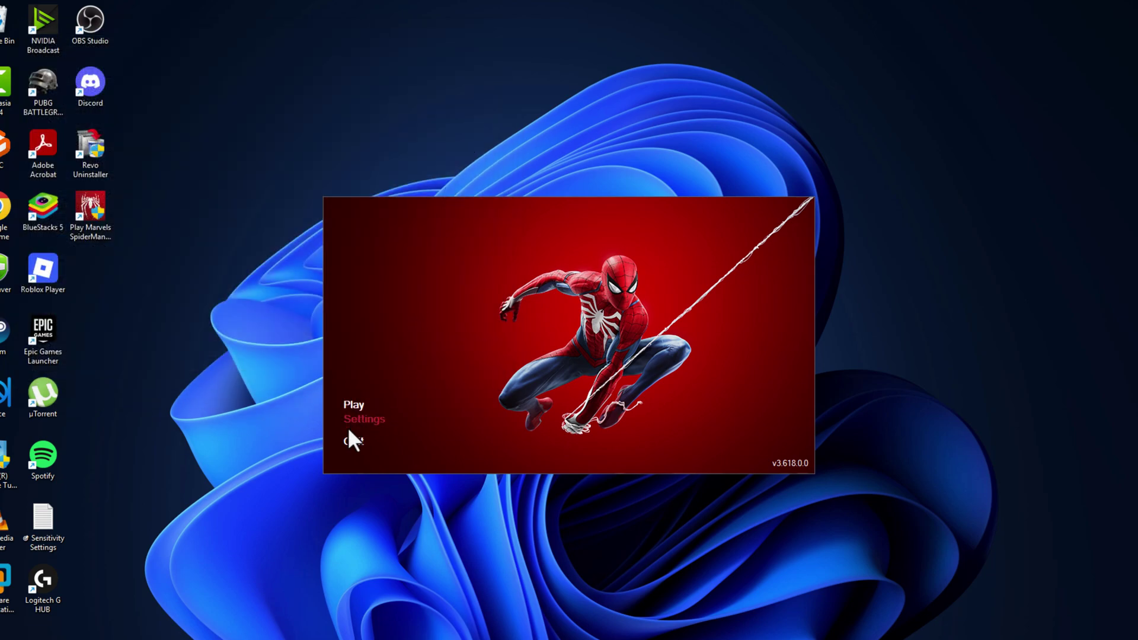
{"action": "left_click", "coordinate": [353, 440]}
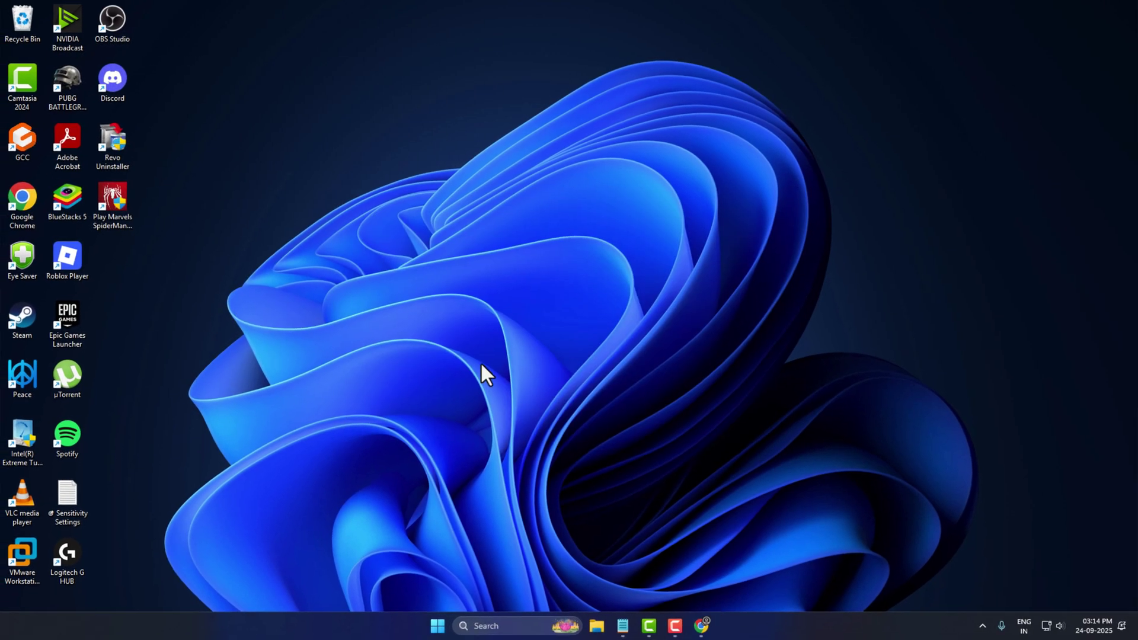